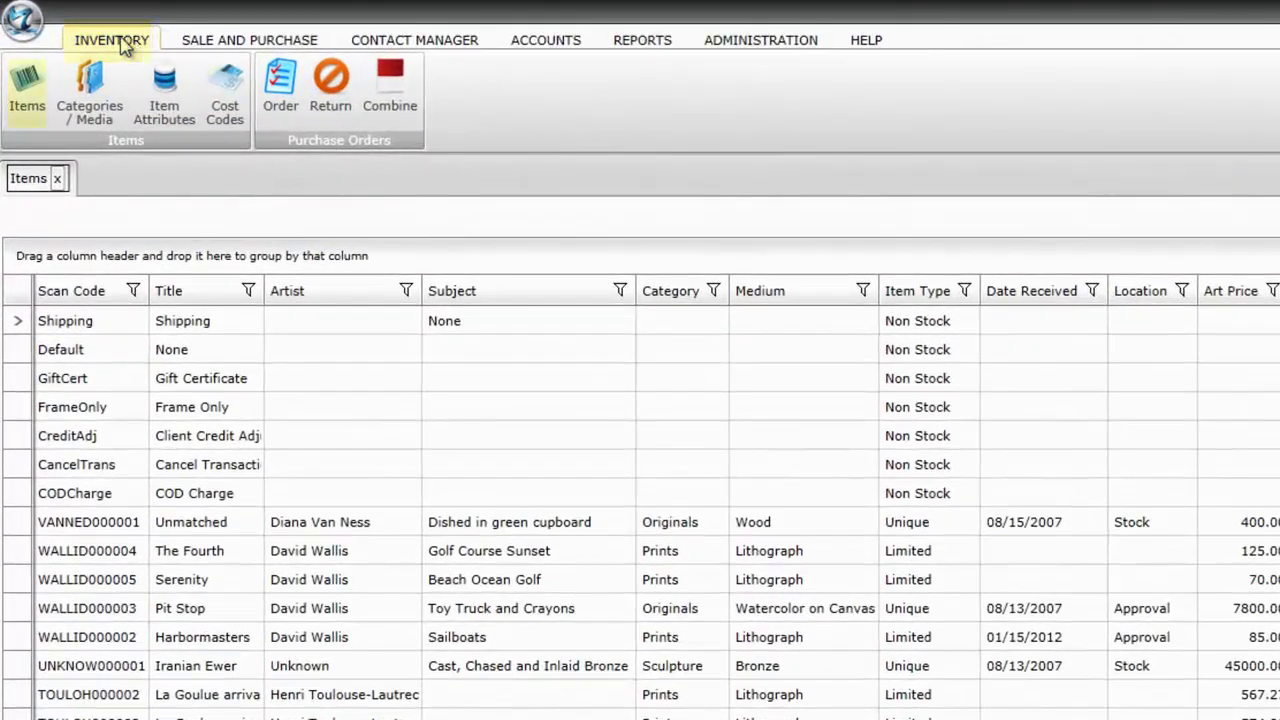
Step: Start a new inventory item and title it Blue Cypress
{"action": "left_click", "coordinate": [30, 88]}
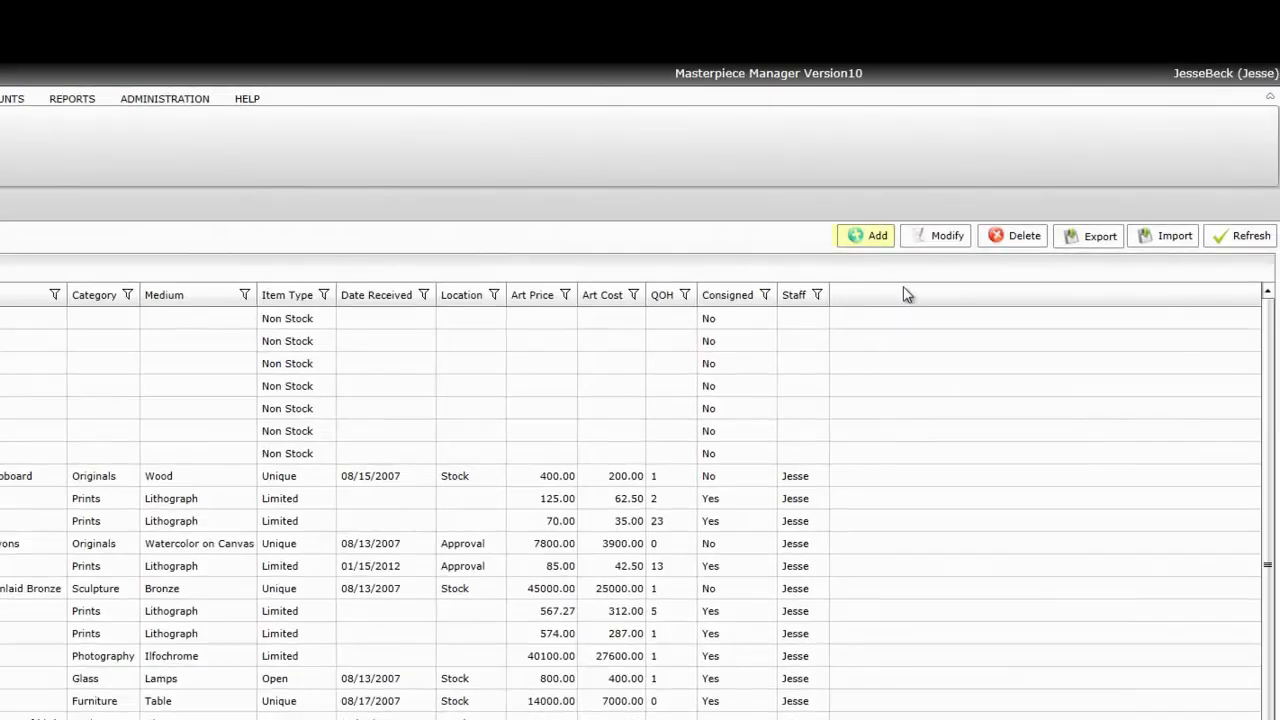
{"action": "left_click", "coordinate": [875, 237]}
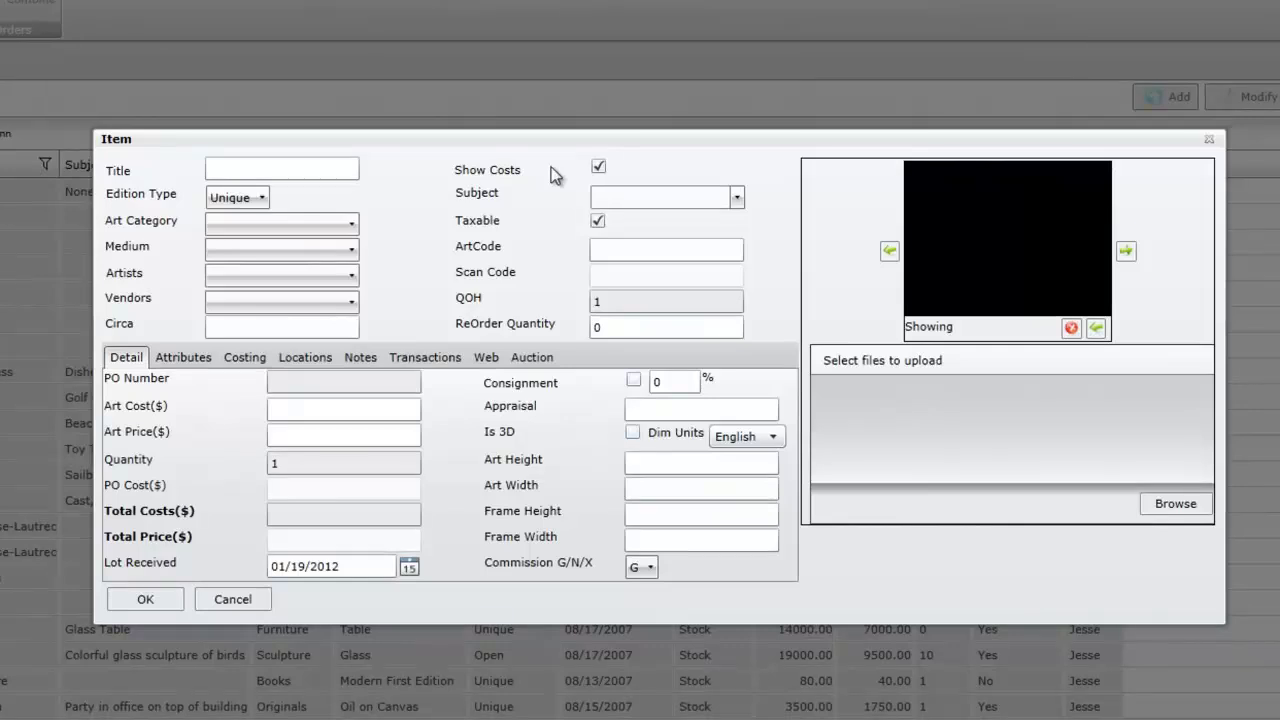
{"action": "left_click", "coordinate": [320, 171]}
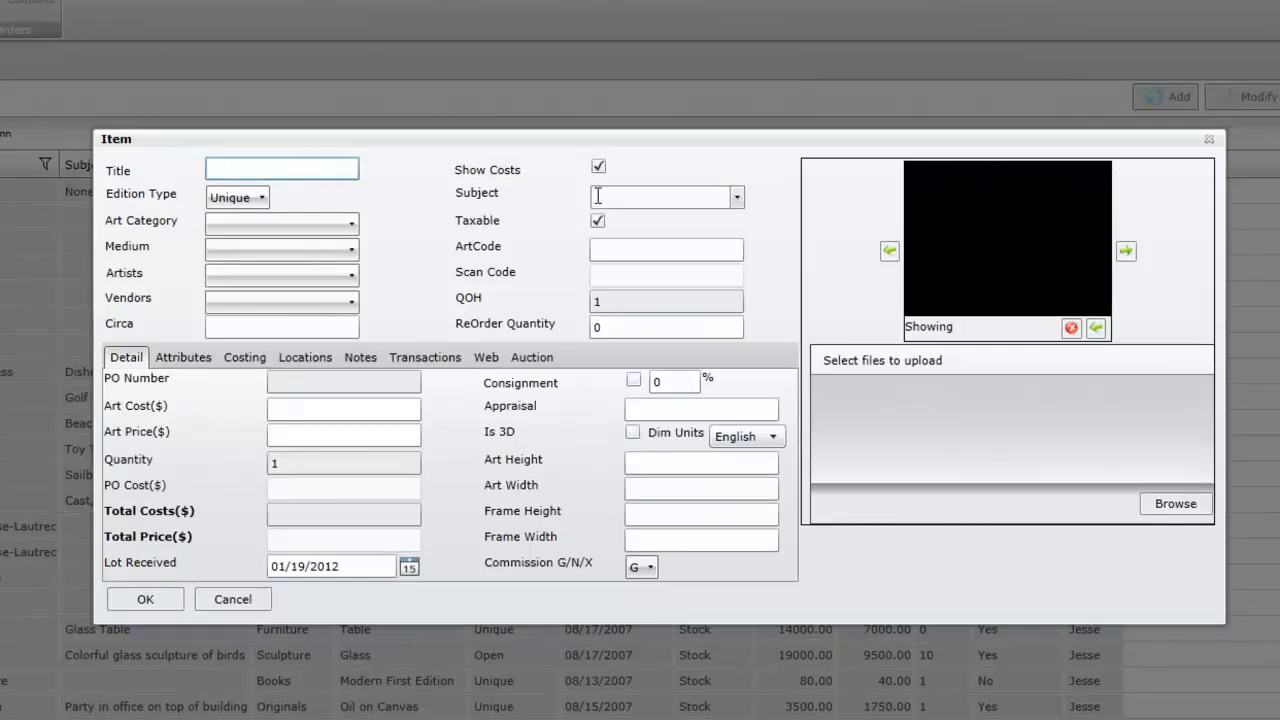
{"action": "type", "text": "Blue Cyp"}
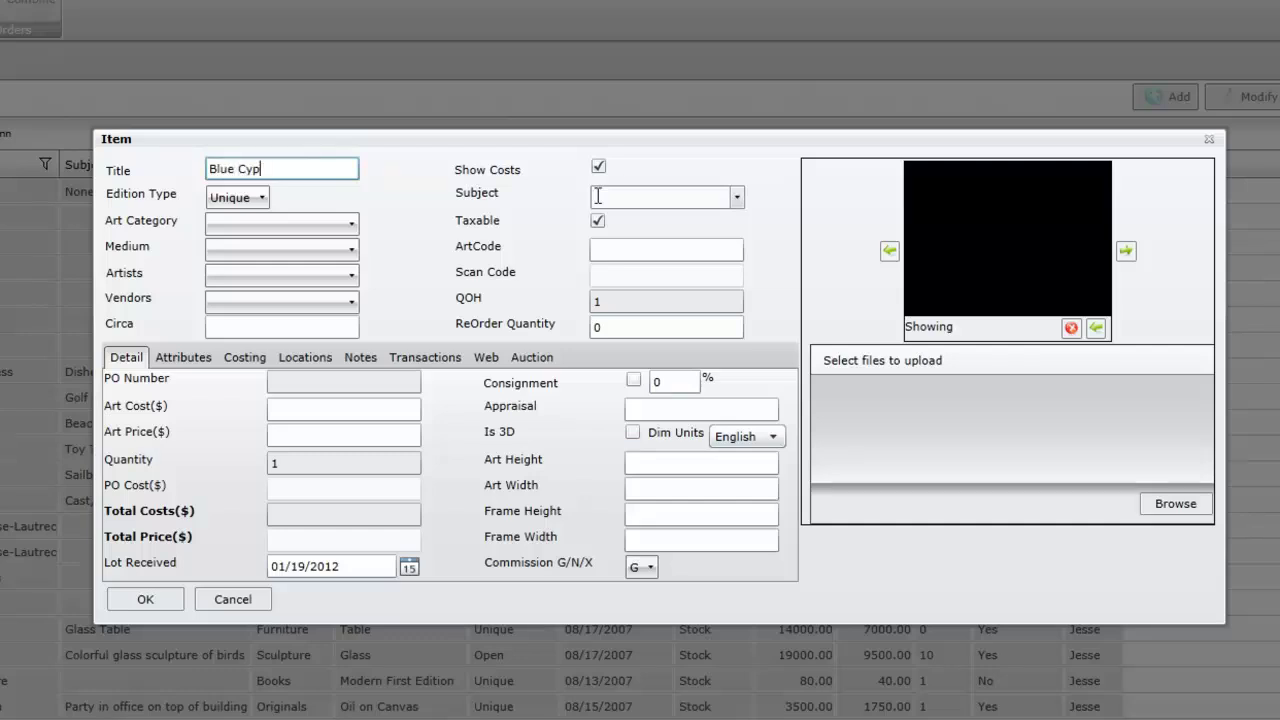
{"action": "type", "text": "ress"}
Step: Make the item a Limited edition type with an edition size of 500
{"action": "left_click", "coordinate": [226, 198]}
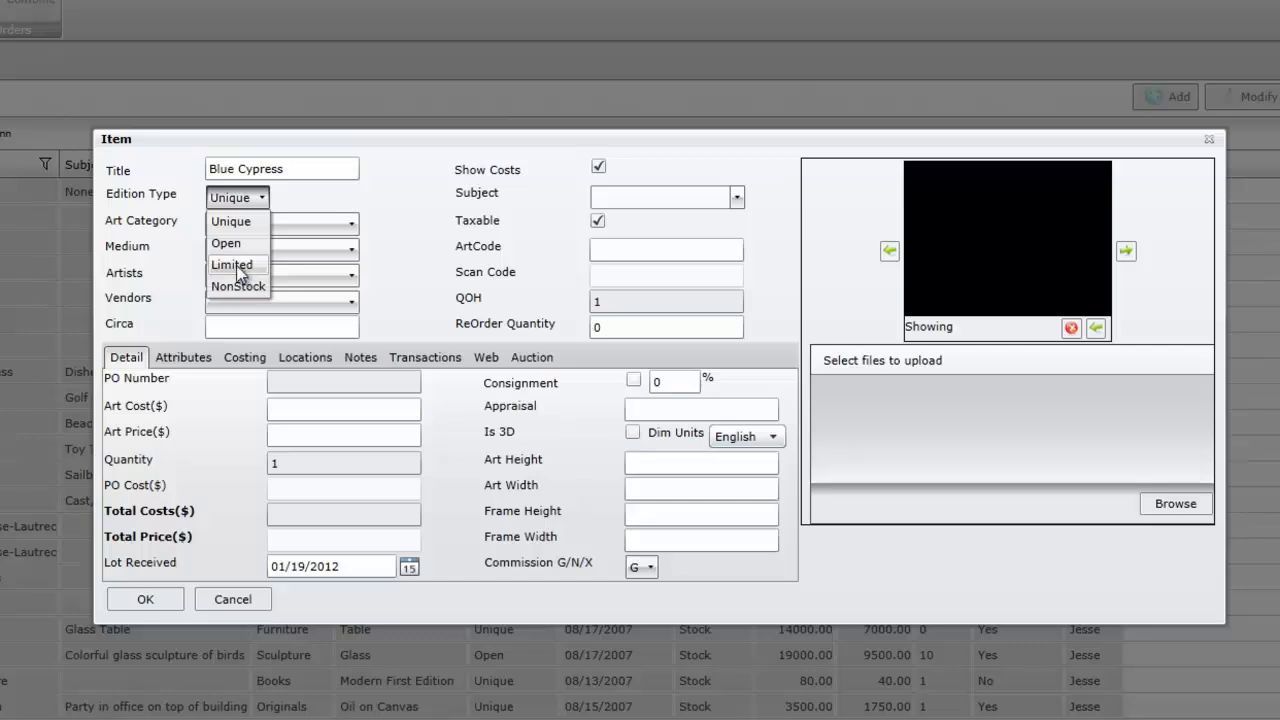
{"action": "left_click", "coordinate": [239, 267]}
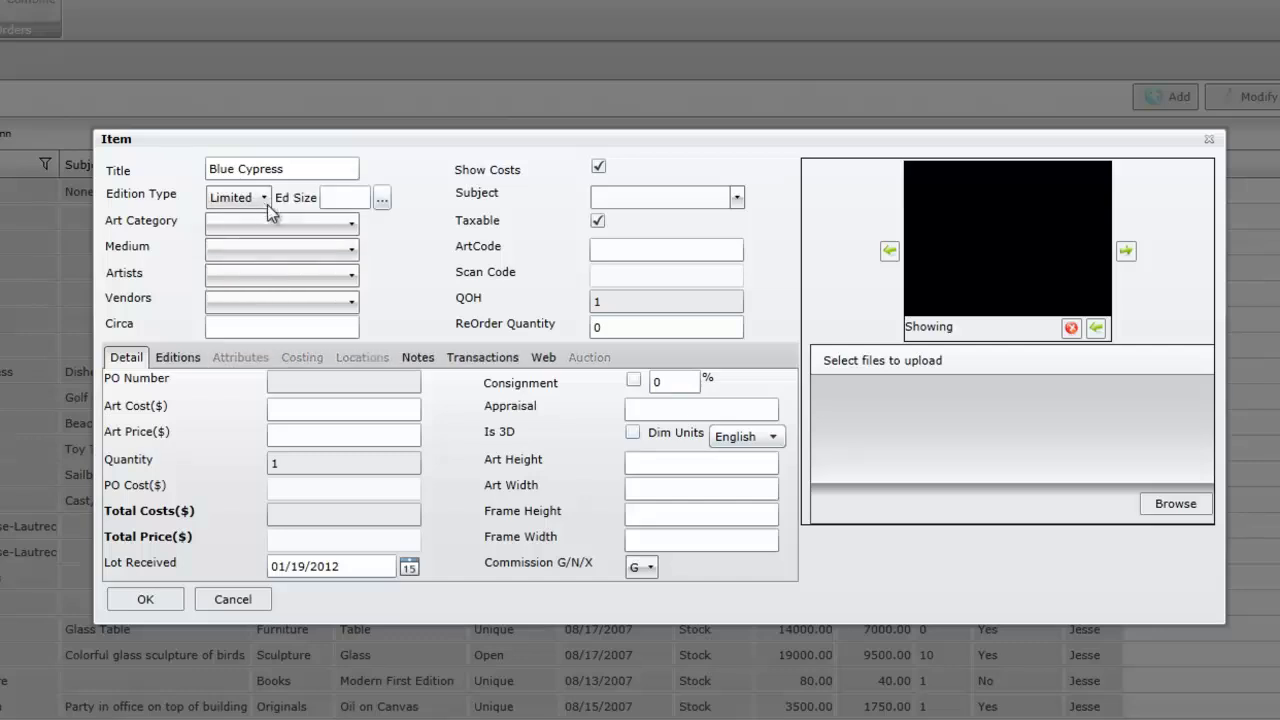
{"action": "left_click", "coordinate": [347, 203]}
{"action": "type", "text": "500"}
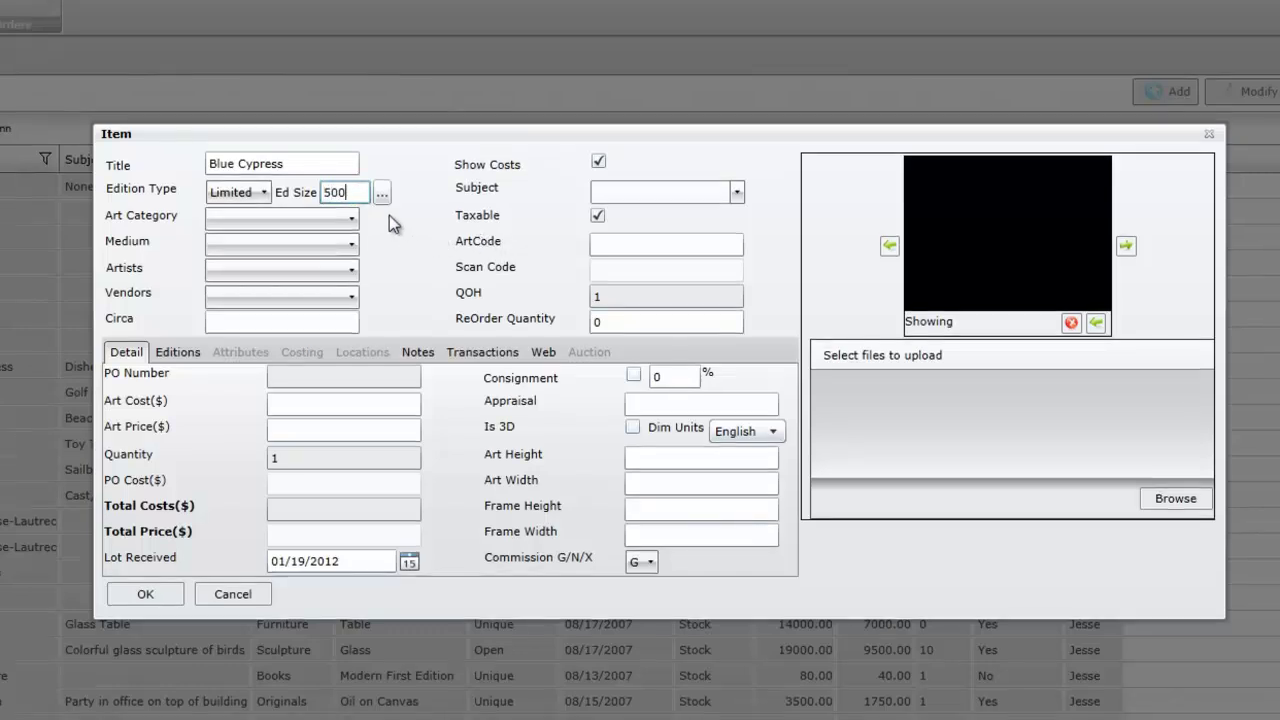
Step: Add the edition range 1 to 100 to the item
{"action": "left_click", "coordinate": [385, 196]}
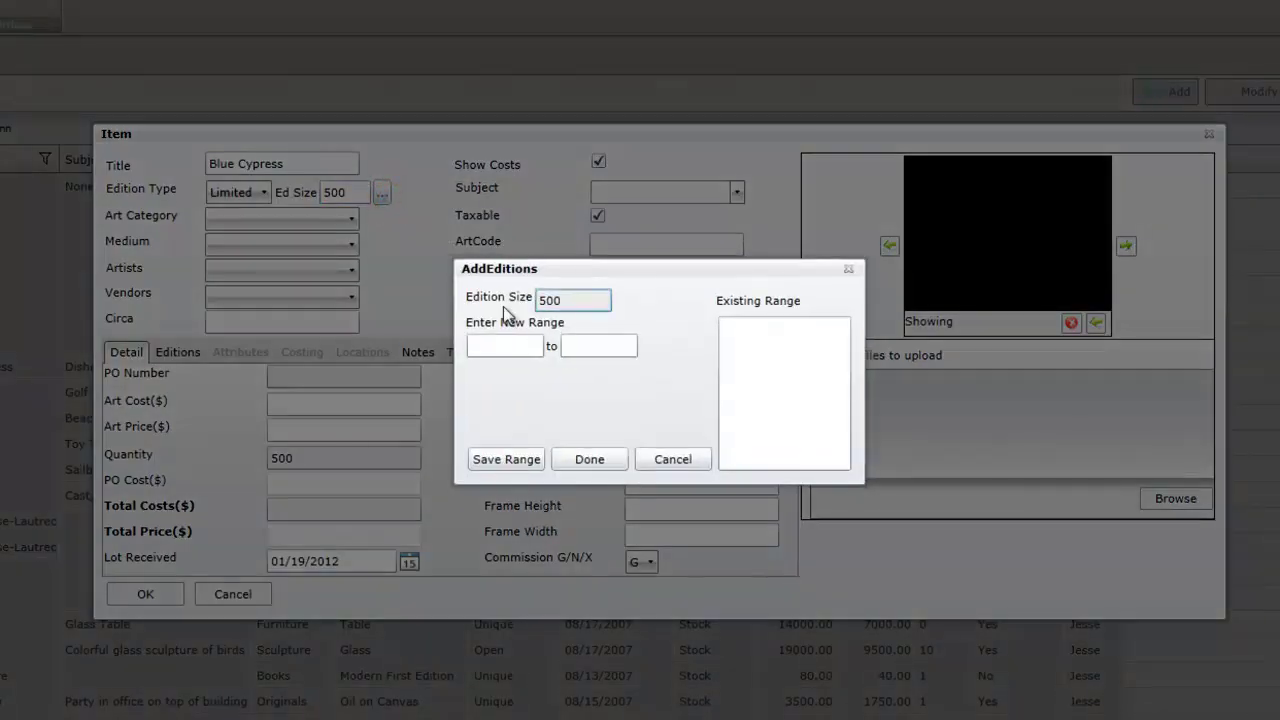
{"action": "left_click", "coordinate": [512, 341]}
{"action": "type", "text": "1"}
{"action": "key", "text": "Tab"}
{"action": "type", "text": "100"}
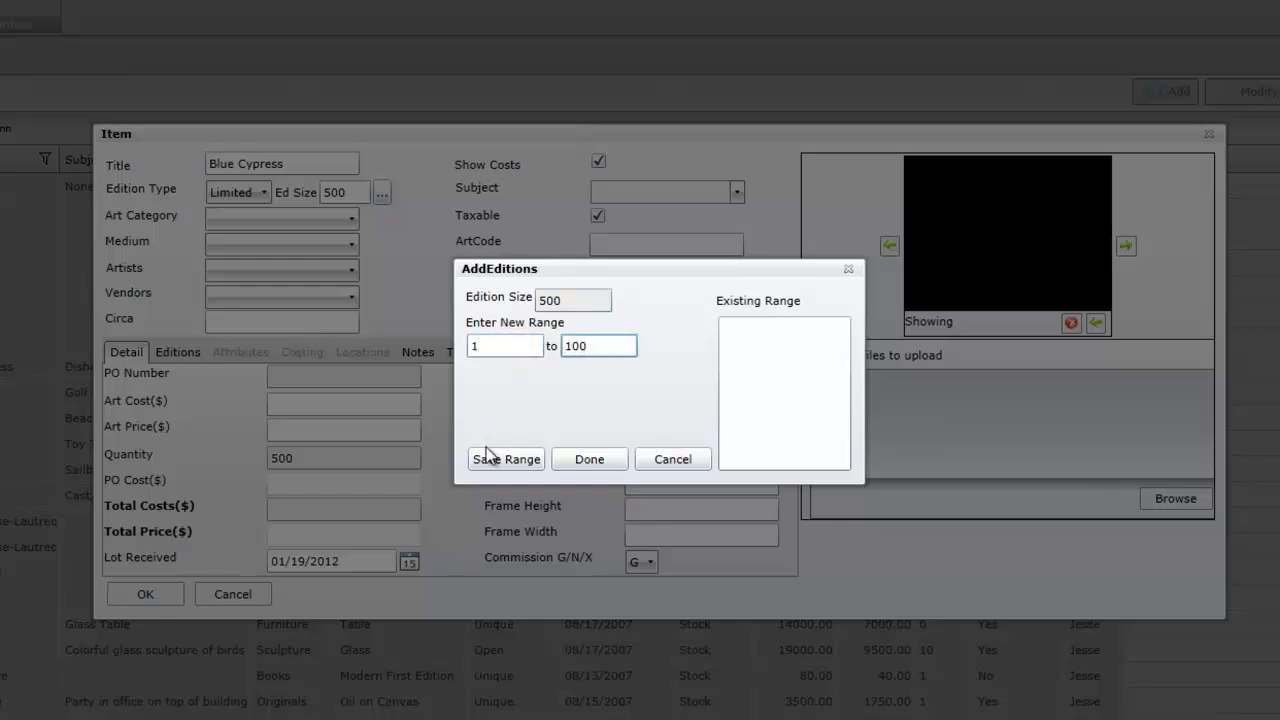
{"action": "left_click", "coordinate": [486, 456]}
Step: Add edition number 250 as its own range and finish adding editions
{"action": "left_click", "coordinate": [530, 347]}
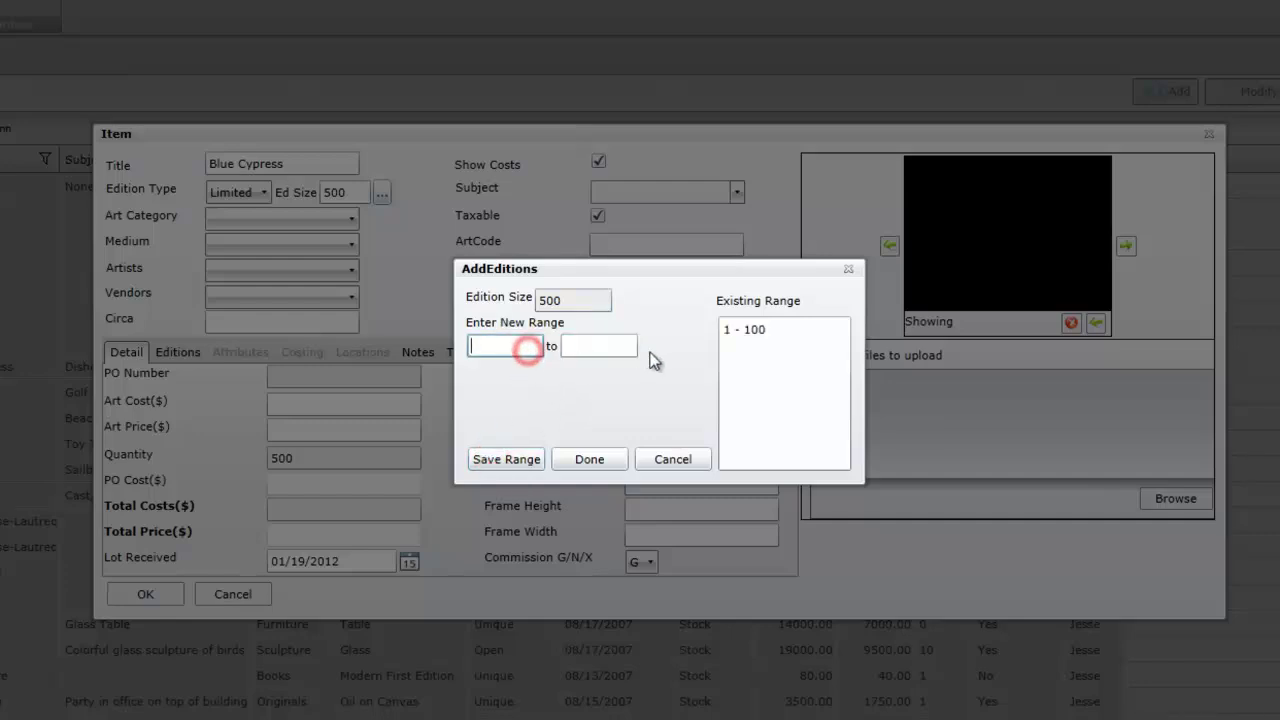
{"action": "type", "text": "250"}
{"action": "key", "text": "Tab"}
{"action": "type", "text": "250"}
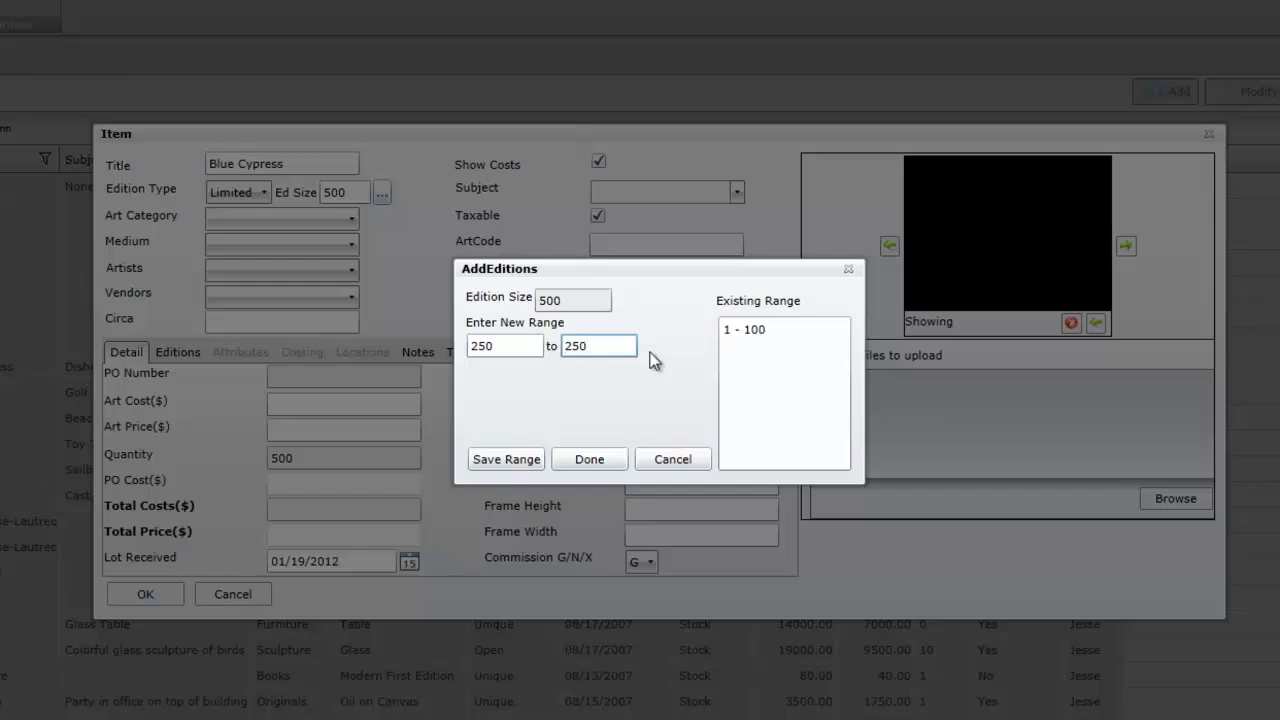
{"action": "left_click", "coordinate": [514, 461]}
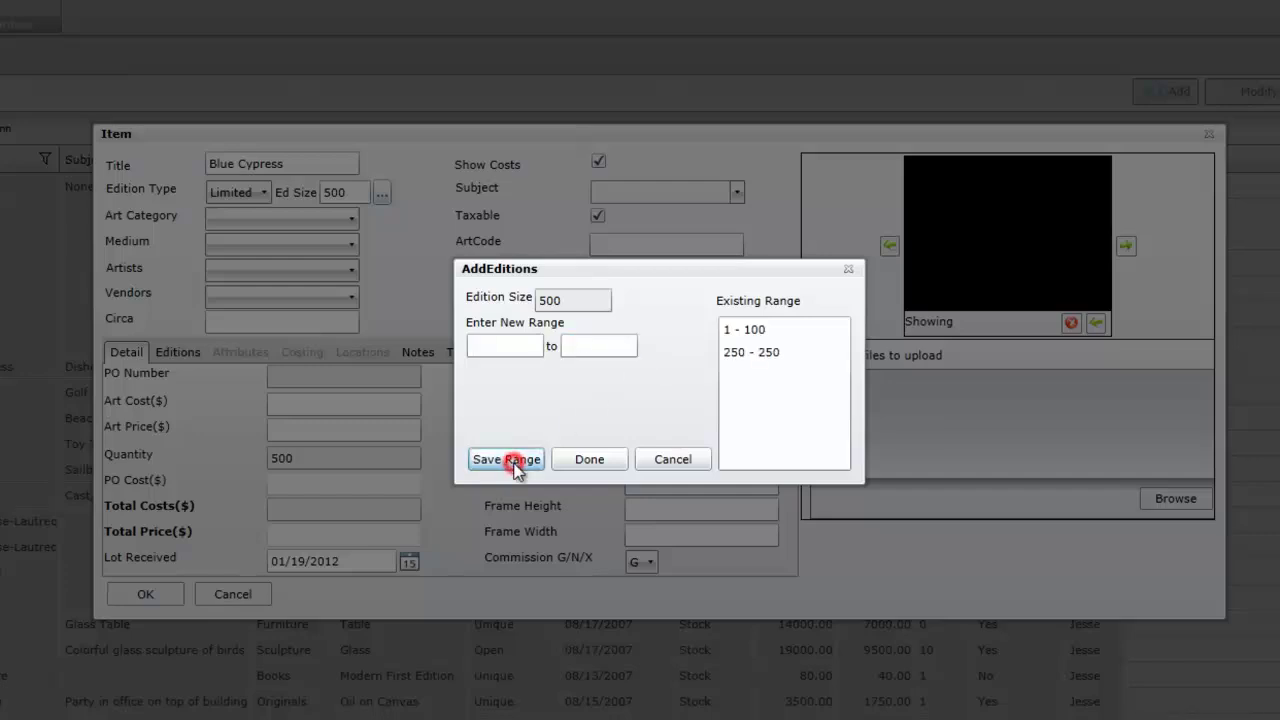
{"action": "left_click", "coordinate": [597, 466]}
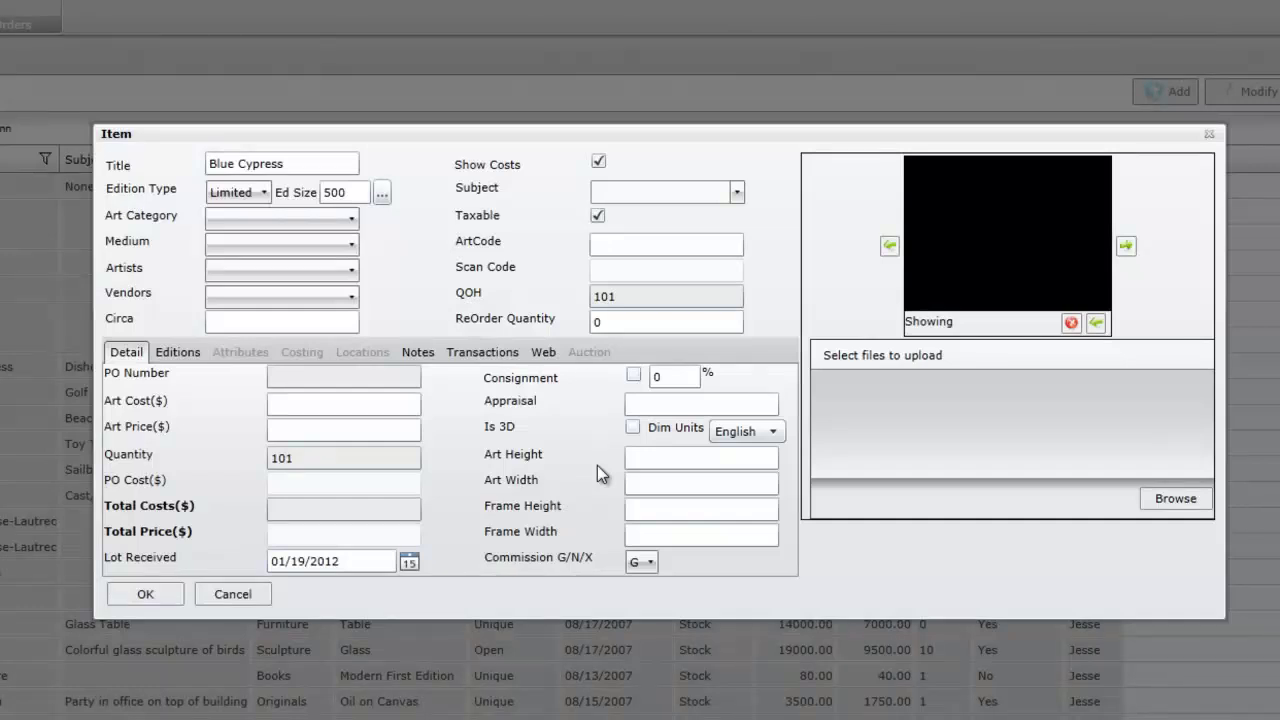
Step: Review the item's editions list and its attributes, locations and transactions sections
{"action": "left_click", "coordinate": [180, 352]}
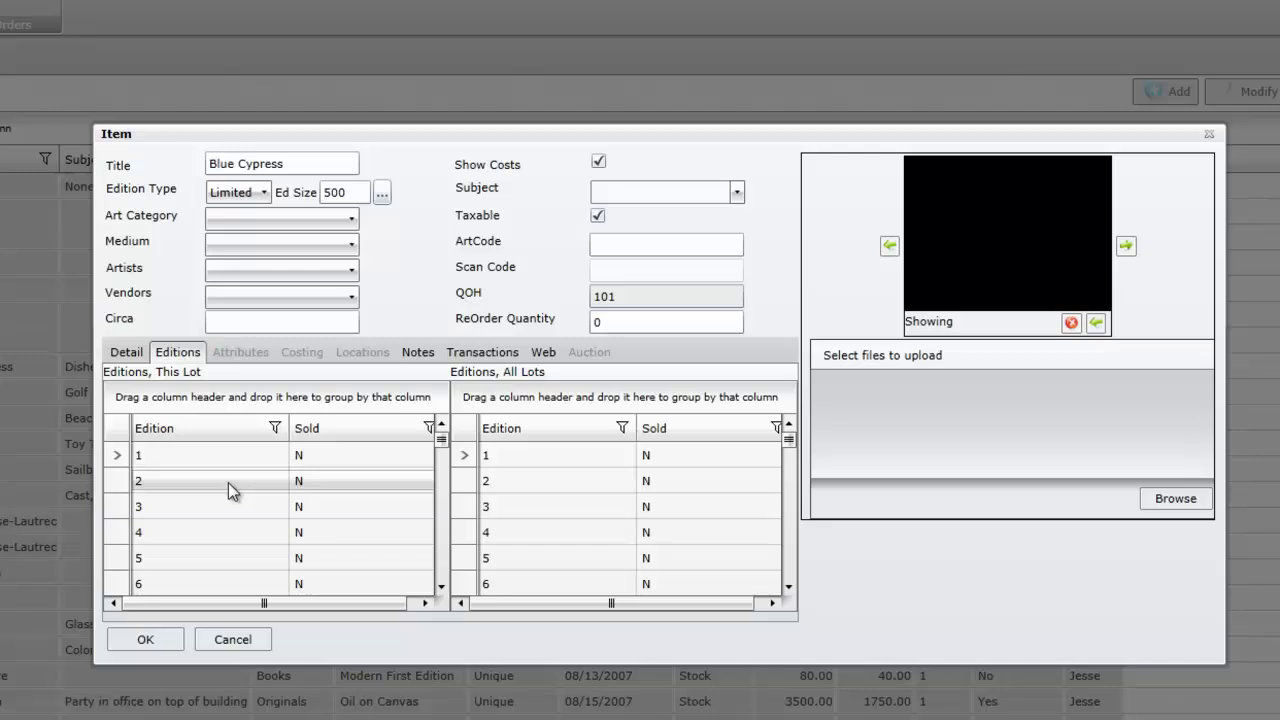
{"action": "left_click", "coordinate": [228, 482]}
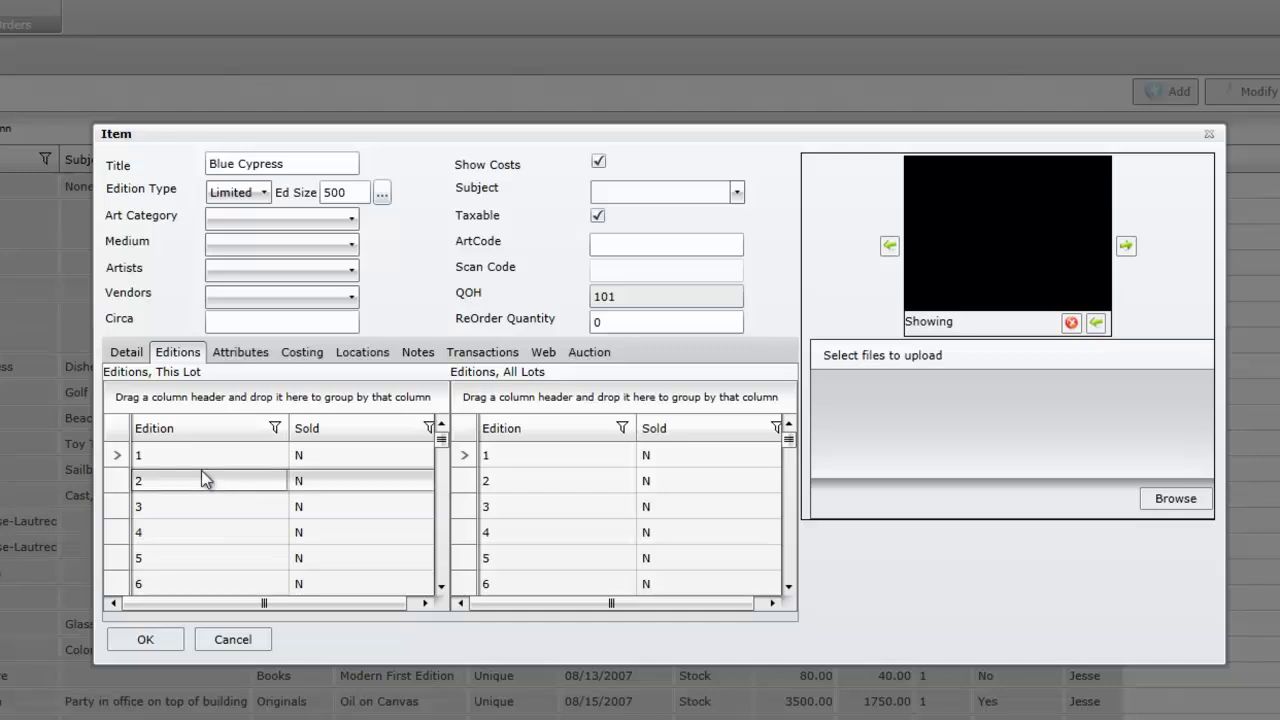
{"action": "left_click", "coordinate": [252, 355]}
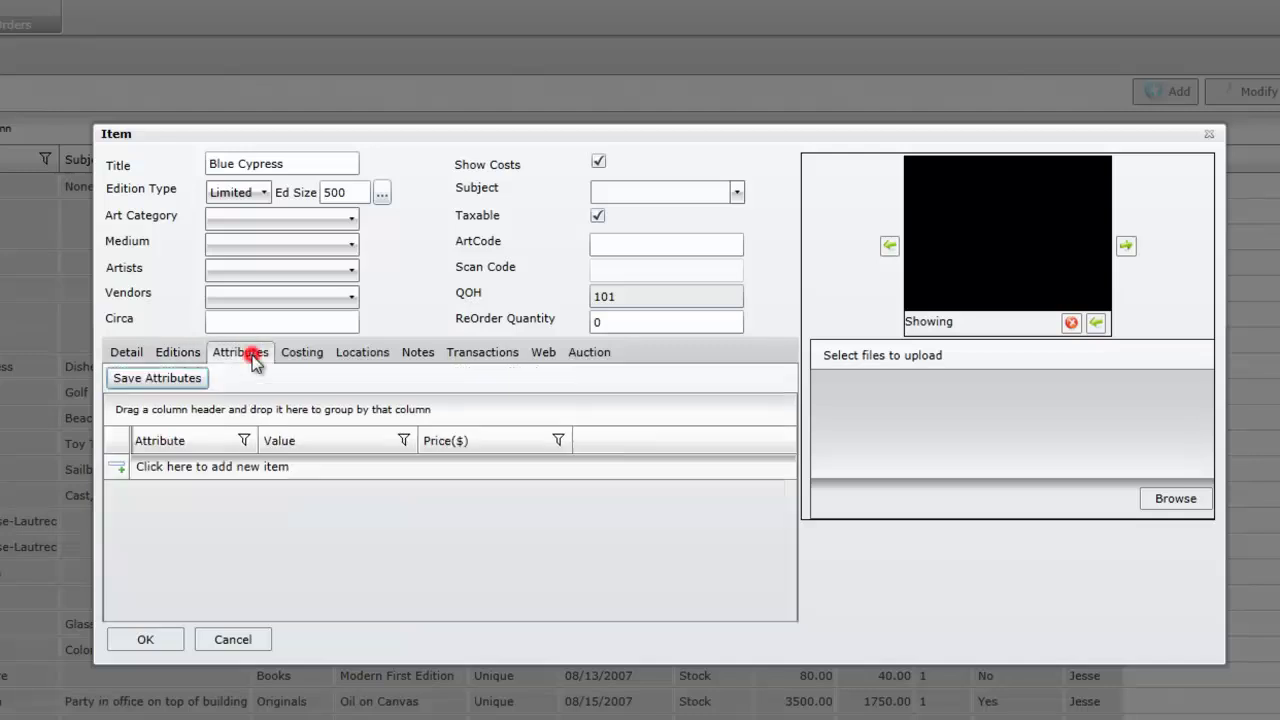
{"action": "left_click", "coordinate": [356, 353]}
{"action": "left_click", "coordinate": [448, 357]}
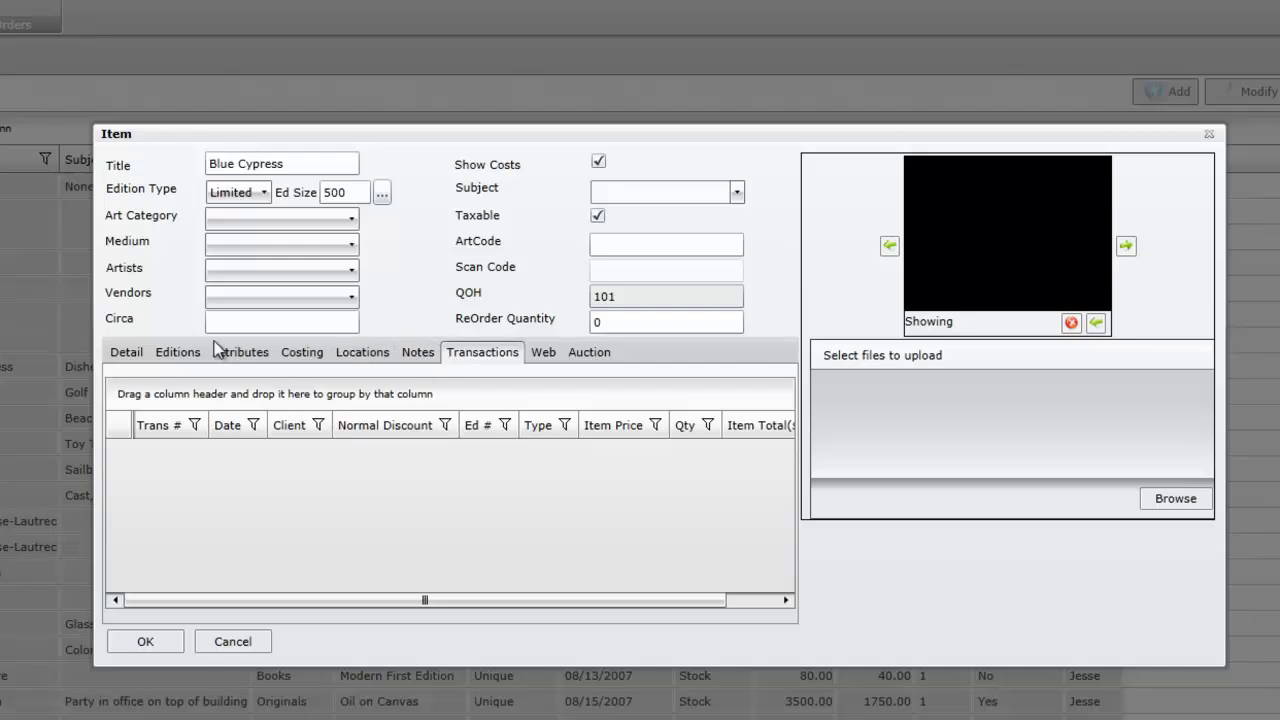
{"action": "left_click", "coordinate": [180, 353]}
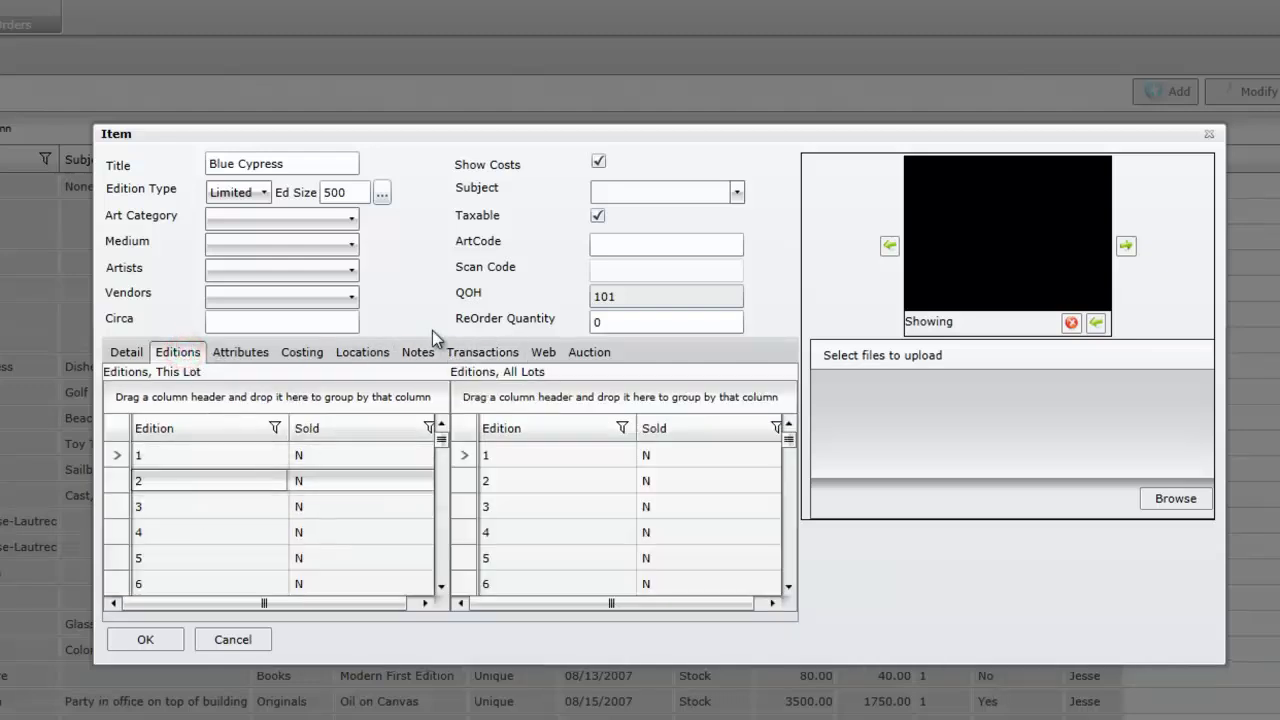
Step: Add edition number 300 as a further range and check the lot's editions list
{"action": "left_click", "coordinate": [383, 197]}
{"action": "left_click", "coordinate": [491, 344]}
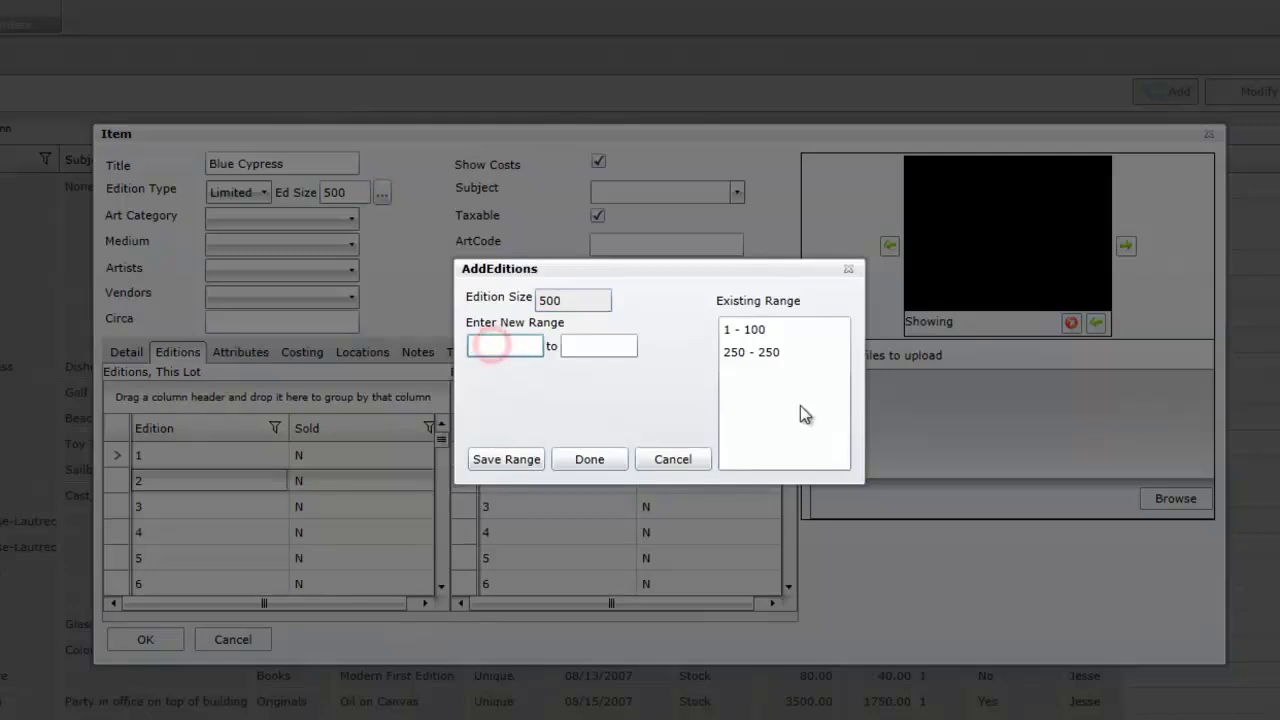
{"action": "type", "text": "300"}
{"action": "key", "text": "Tab"}
{"action": "type", "text": "33"}
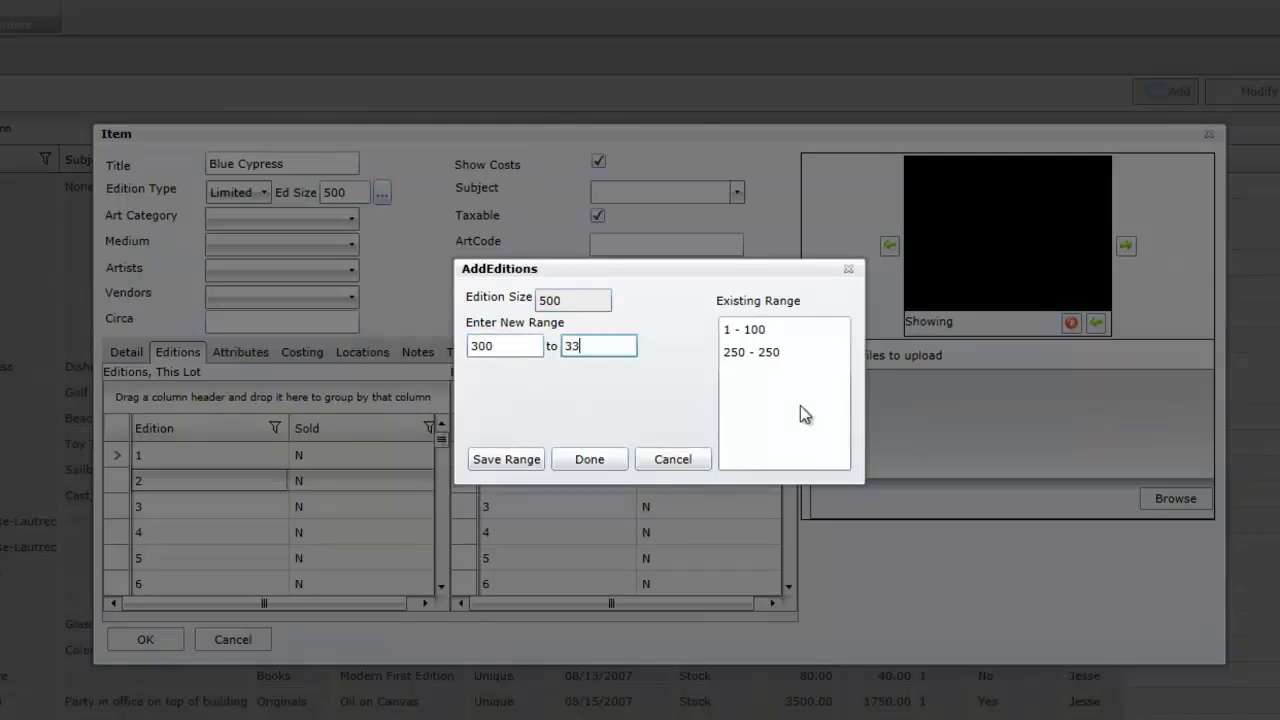
{"action": "key", "text": "BackSpace"}
{"action": "type", "text": "00"}
{"action": "left_click", "coordinate": [512, 459]}
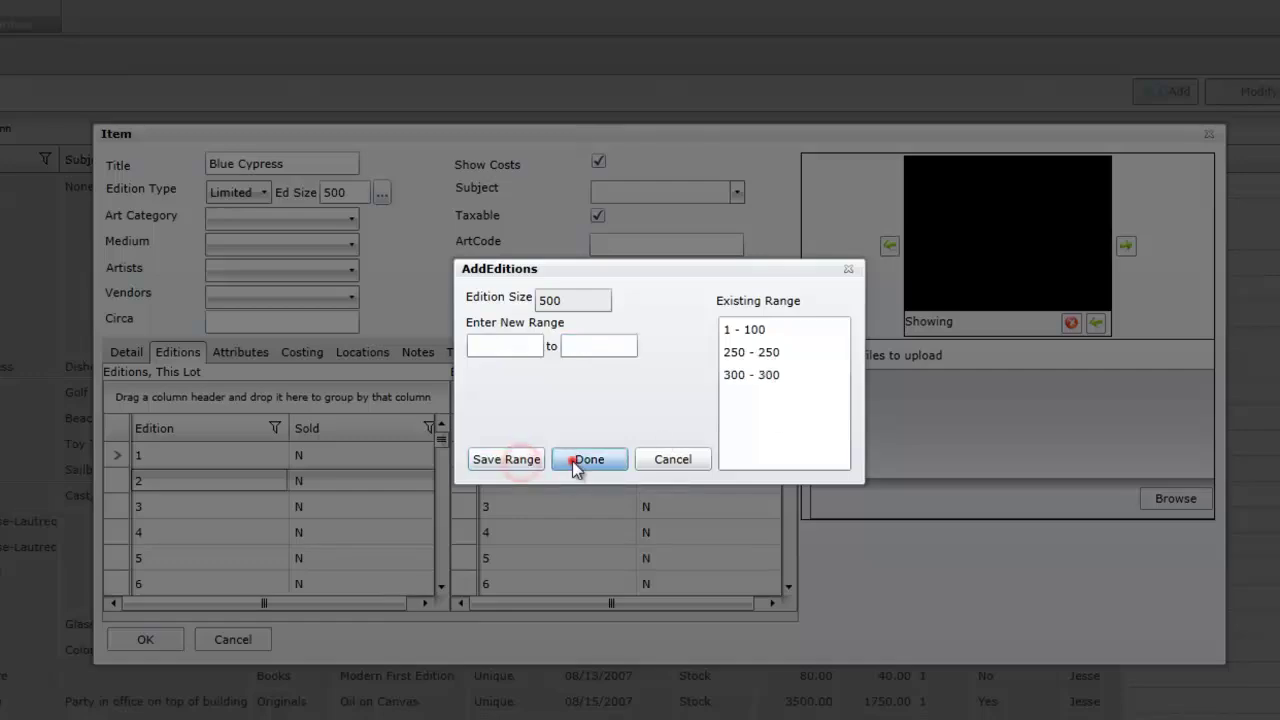
{"action": "left_click", "coordinate": [578, 459]}
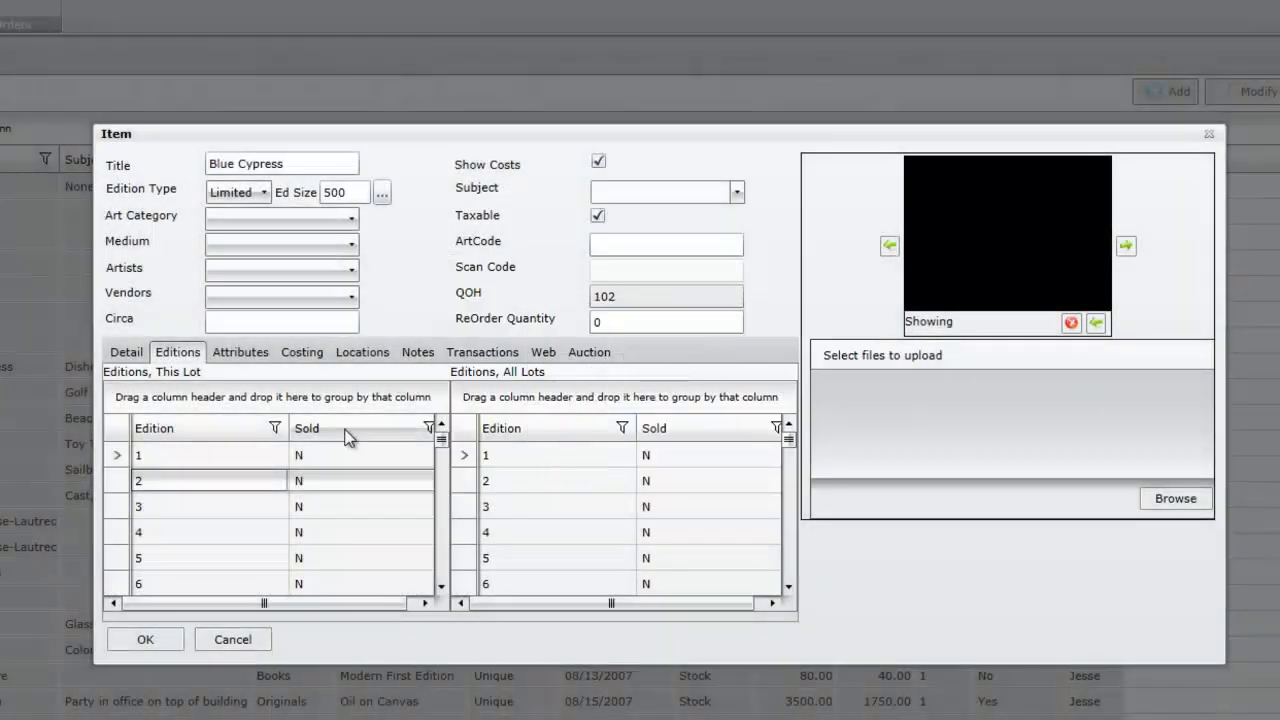
{"action": "left_click_drag", "start_coordinate": [441, 437], "coordinate": [447, 592]}
Step: Set the art category to Photography and the medium to Digital Photography
{"action": "left_click", "coordinate": [127, 352]}
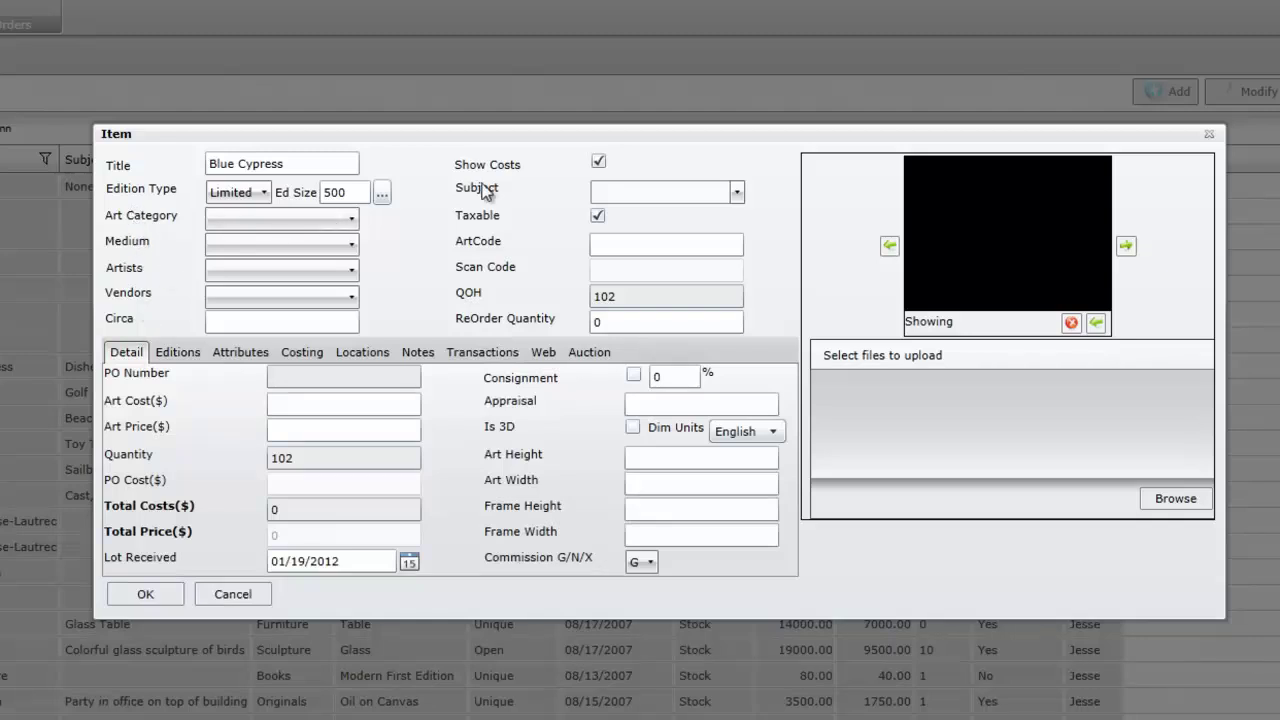
{"action": "left_click", "coordinate": [284, 221]}
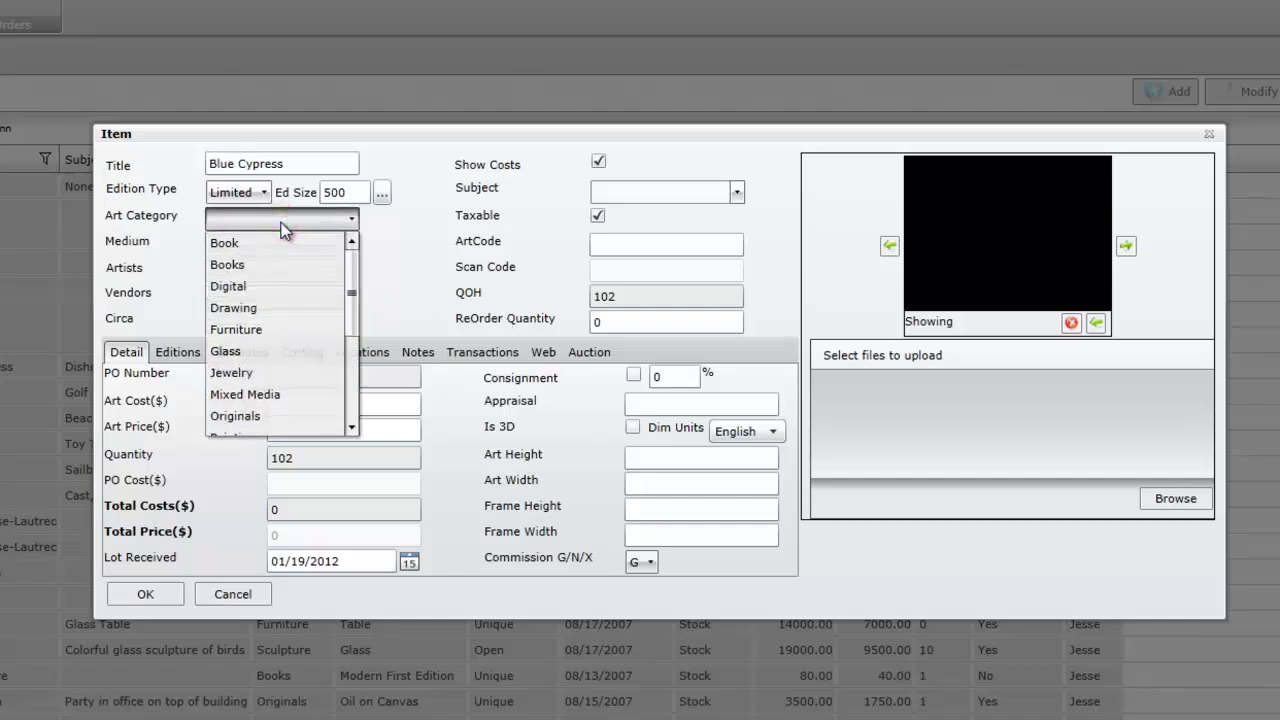
{"action": "left_click_drag", "start_coordinate": [356, 285], "coordinate": [358, 315]}
{"action": "left_click", "coordinate": [306, 405]}
{"action": "left_click", "coordinate": [330, 244]}
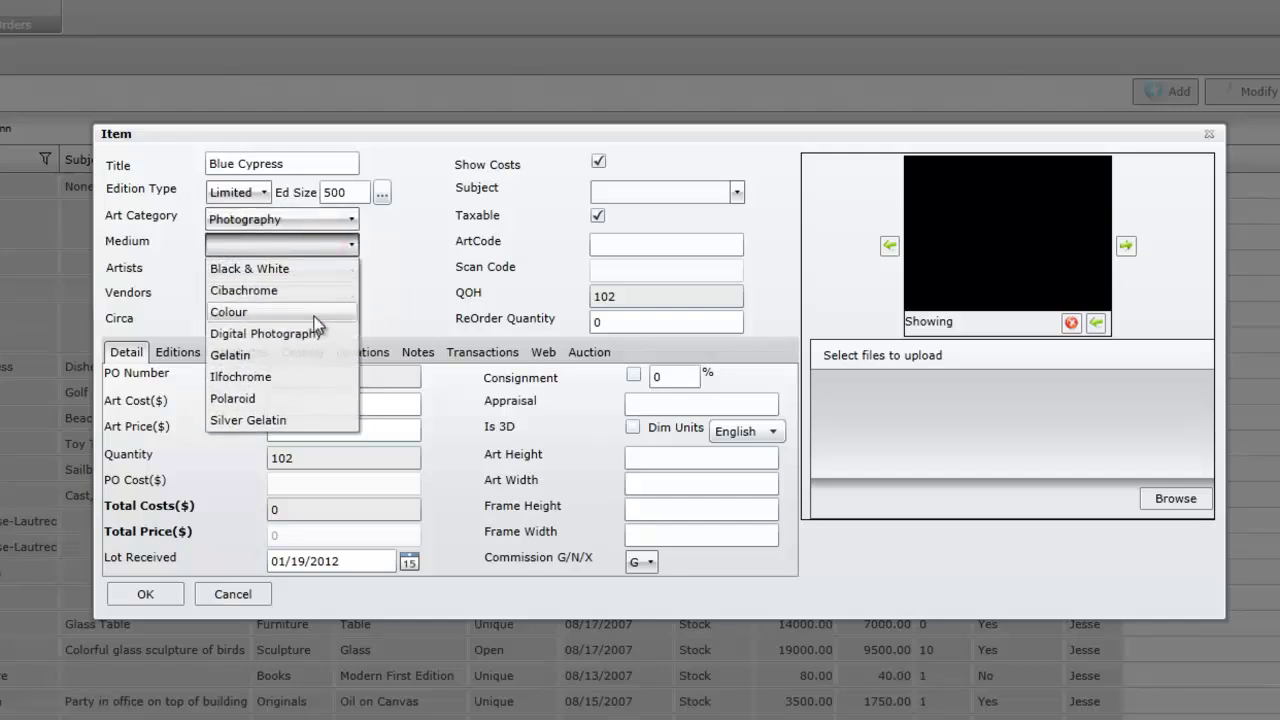
{"action": "left_click", "coordinate": [314, 332]}
Step: Select the artist, assign the same person as vendor, and set the circa year to 2010
{"action": "left_click", "coordinate": [306, 272]}
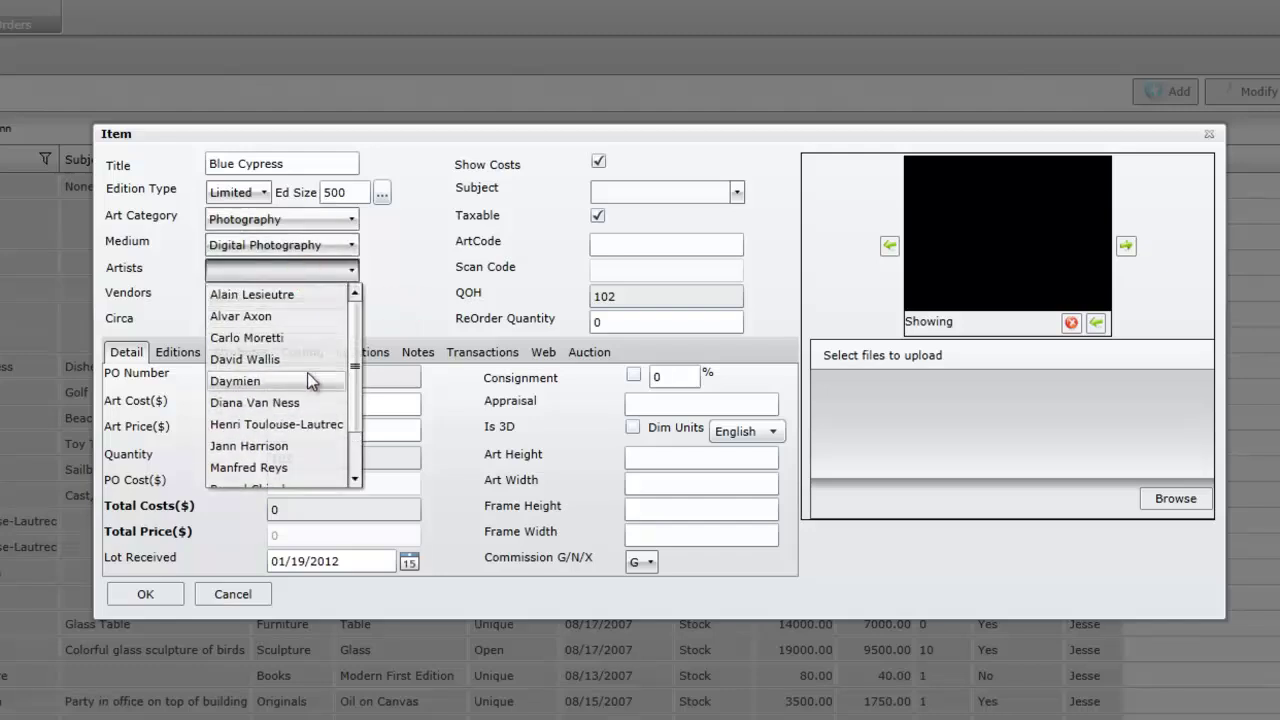
{"action": "left_click", "coordinate": [307, 362]}
{"action": "left_click", "coordinate": [312, 297]}
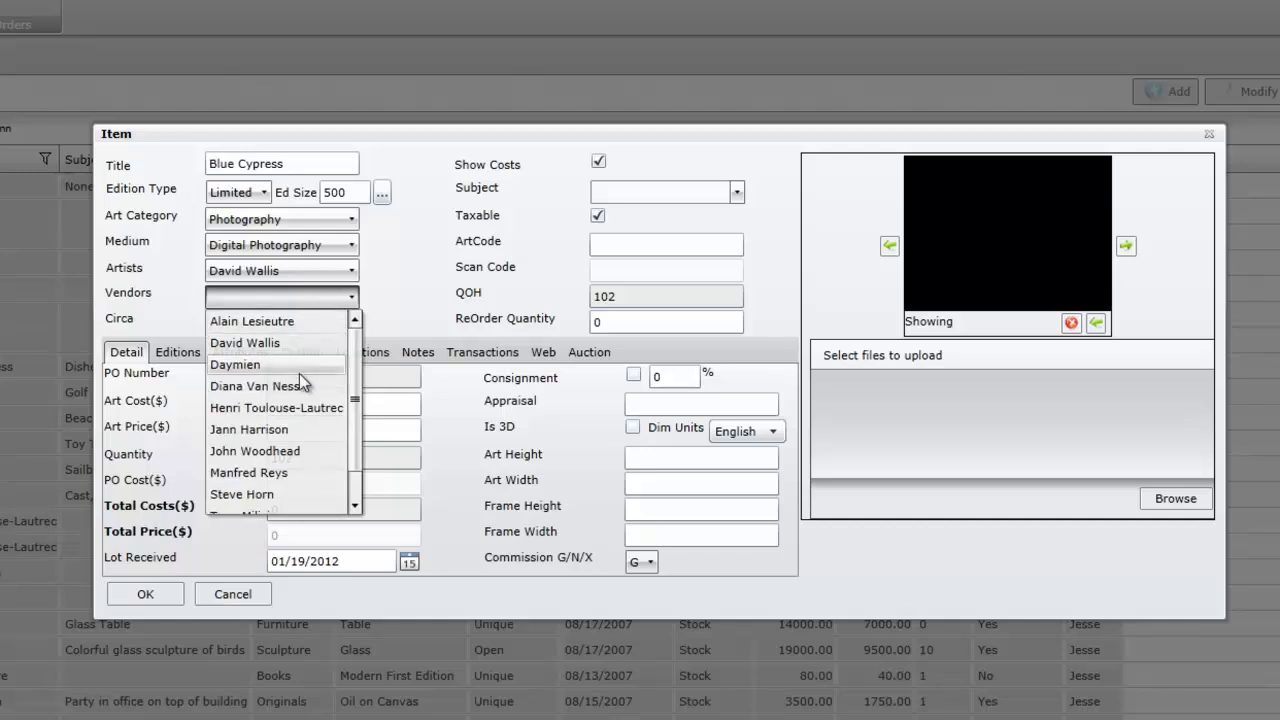
{"action": "left_click", "coordinate": [270, 343]}
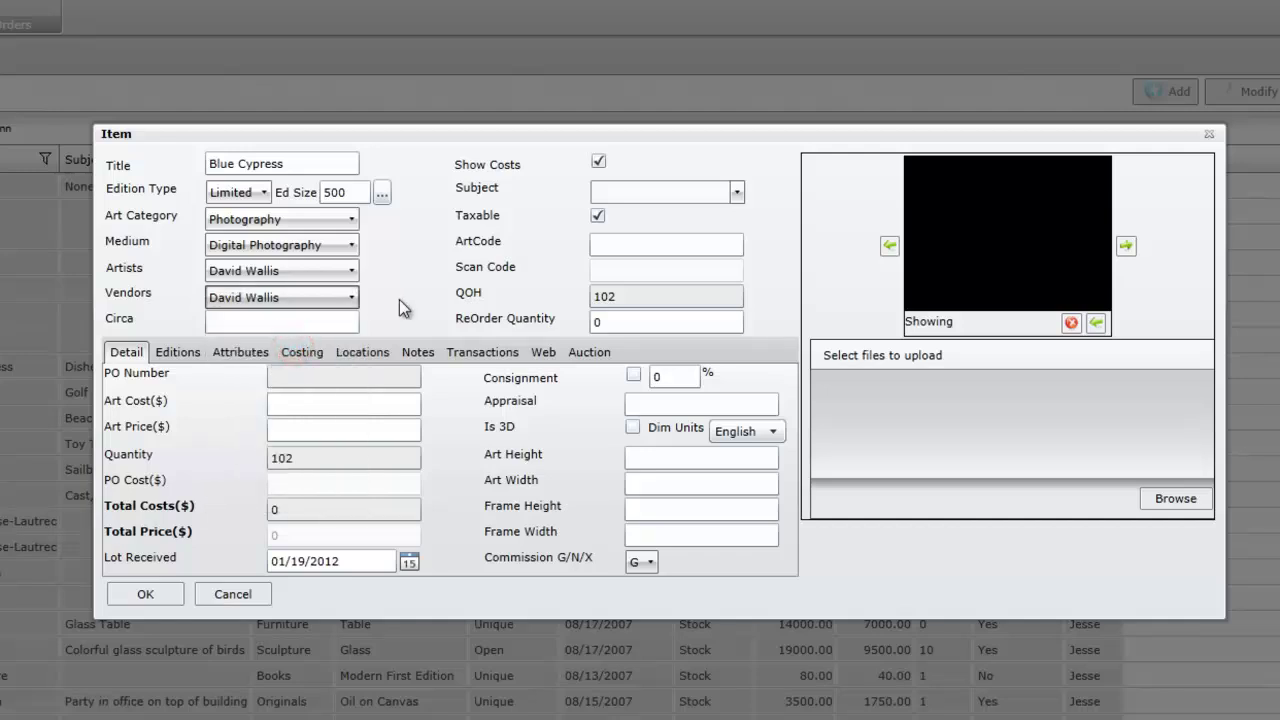
{"action": "left_click", "coordinate": [284, 322]}
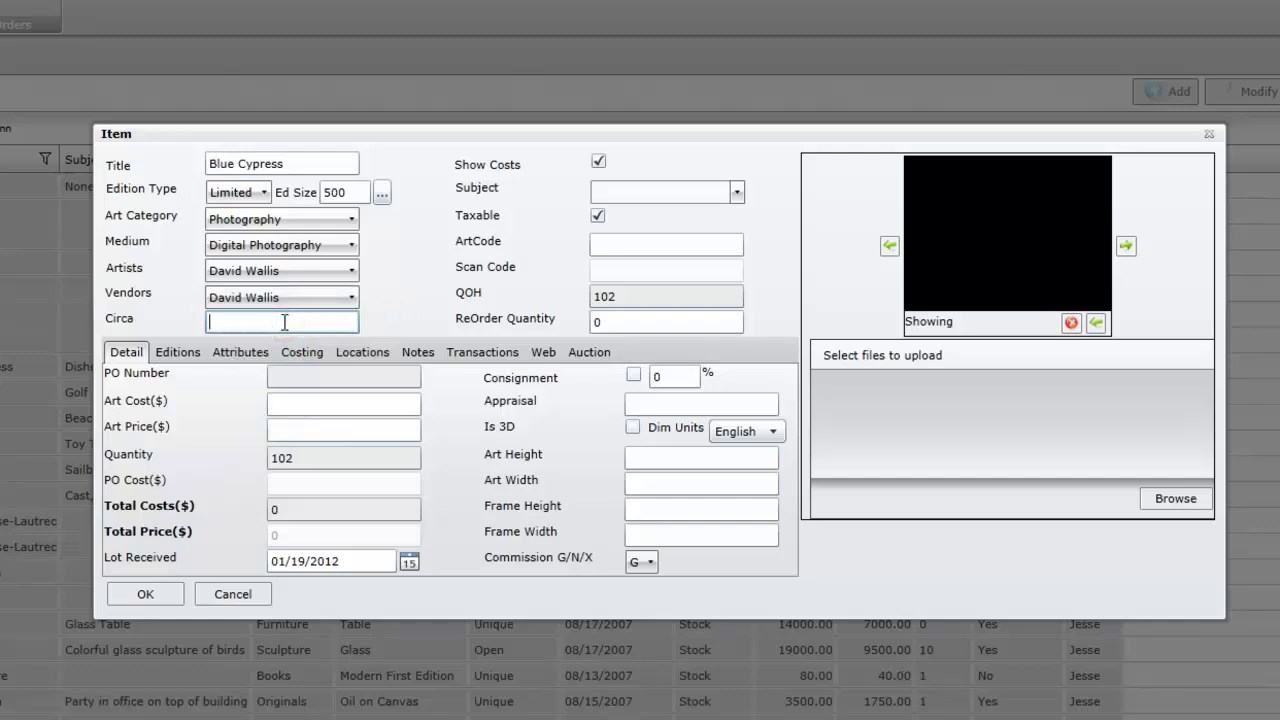
{"action": "type", "text": "2010"}
Step: Switch Show Costs off and on to compare which item fields it hides, leaving it enabled
{"action": "left_click", "coordinate": [603, 167]}
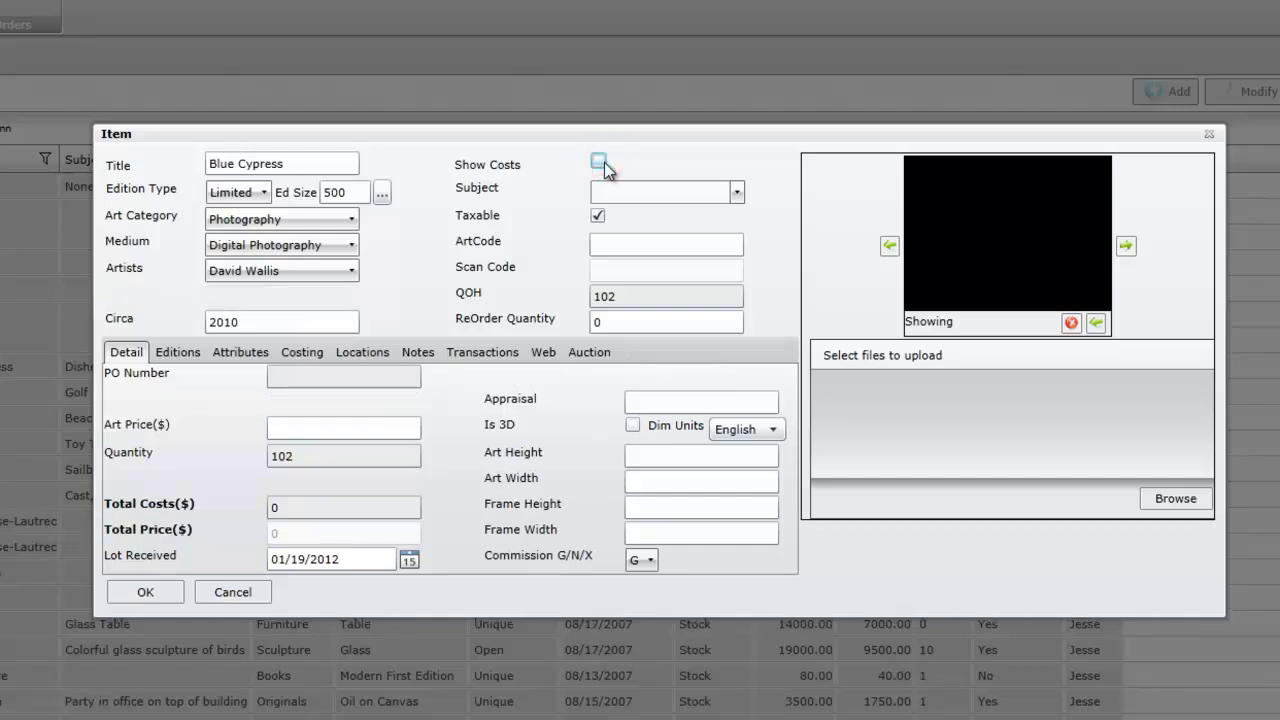
{"action": "left_click", "coordinate": [603, 167]}
{"action": "left_click", "coordinate": [603, 165]}
{"action": "left_click", "coordinate": [601, 163]}
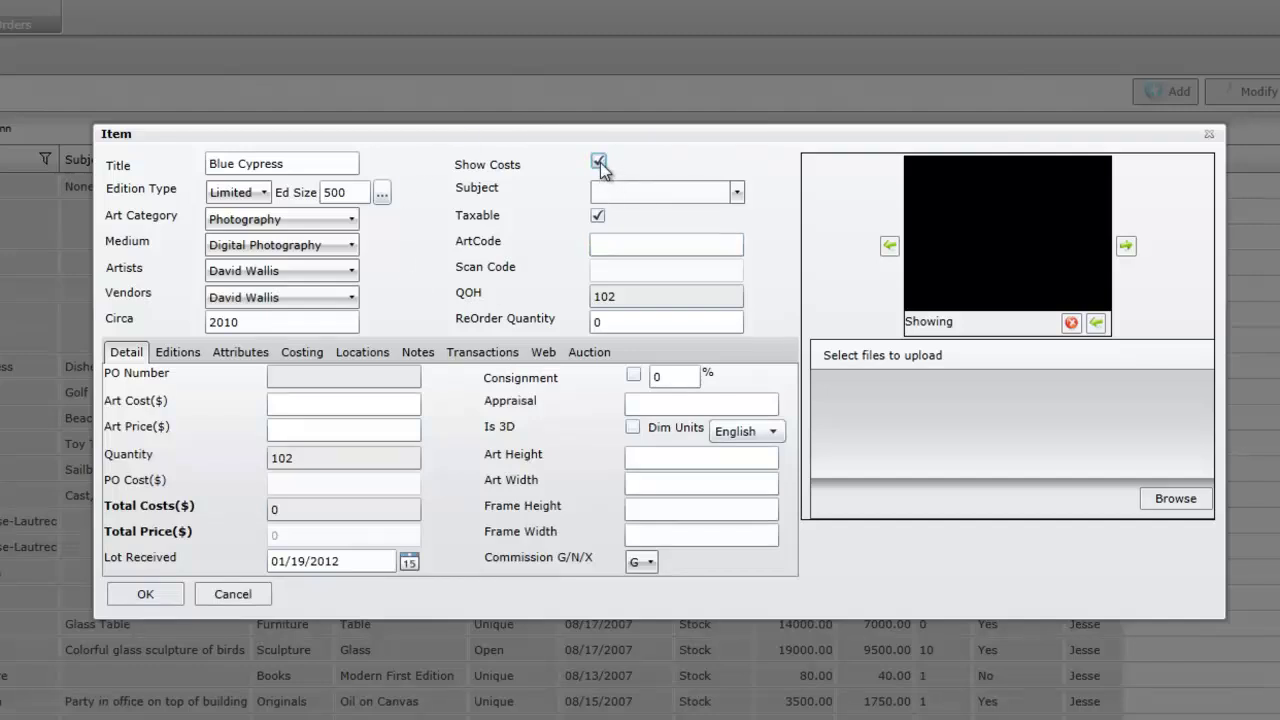
{"action": "left_click", "coordinate": [599, 162]}
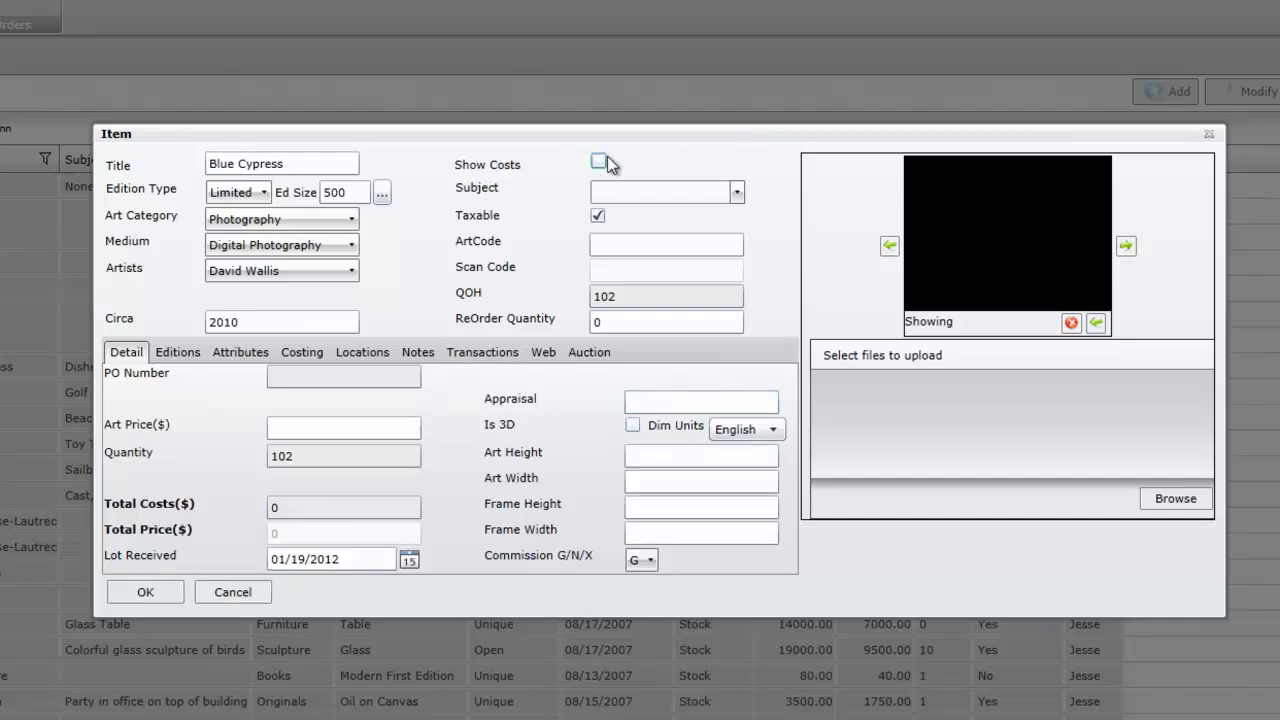
{"action": "left_click", "coordinate": [600, 161]}
{"action": "left_click", "coordinate": [600, 165]}
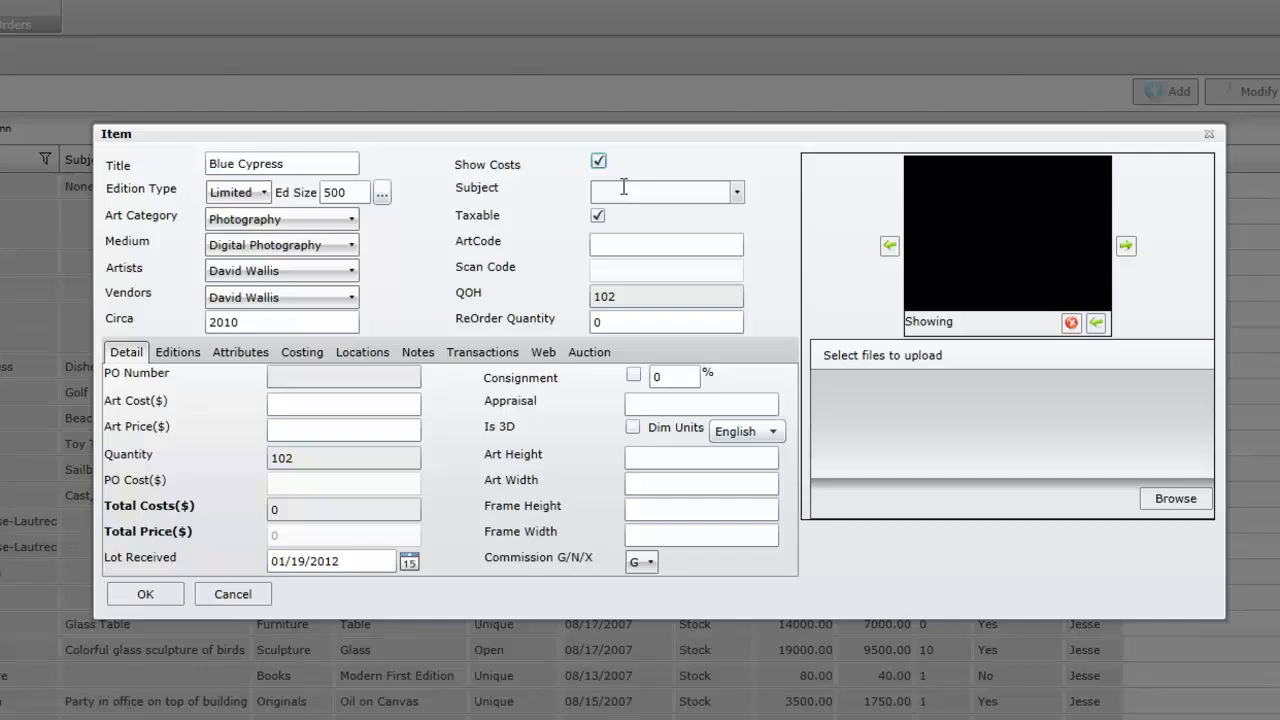
Step: Enter "Photo of Tree" as the item's subject
{"action": "left_click", "coordinate": [737, 191]}
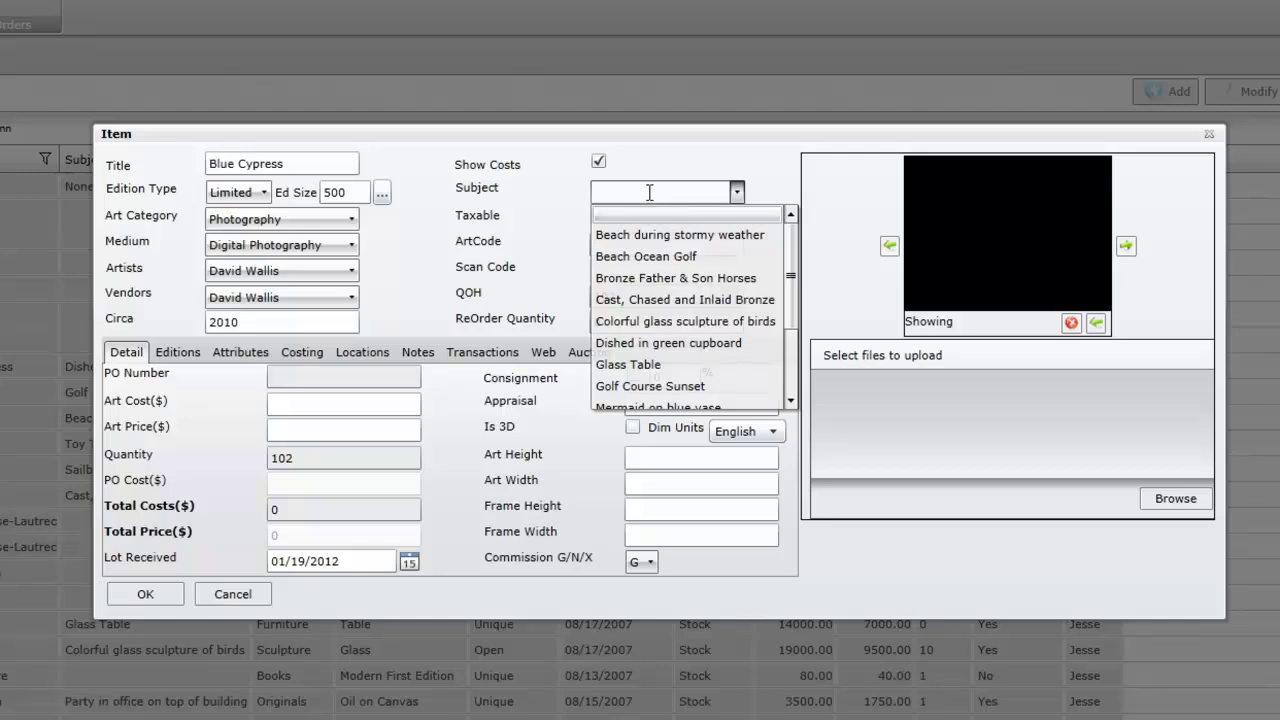
{"action": "type", "text": "Photo of Tree"}
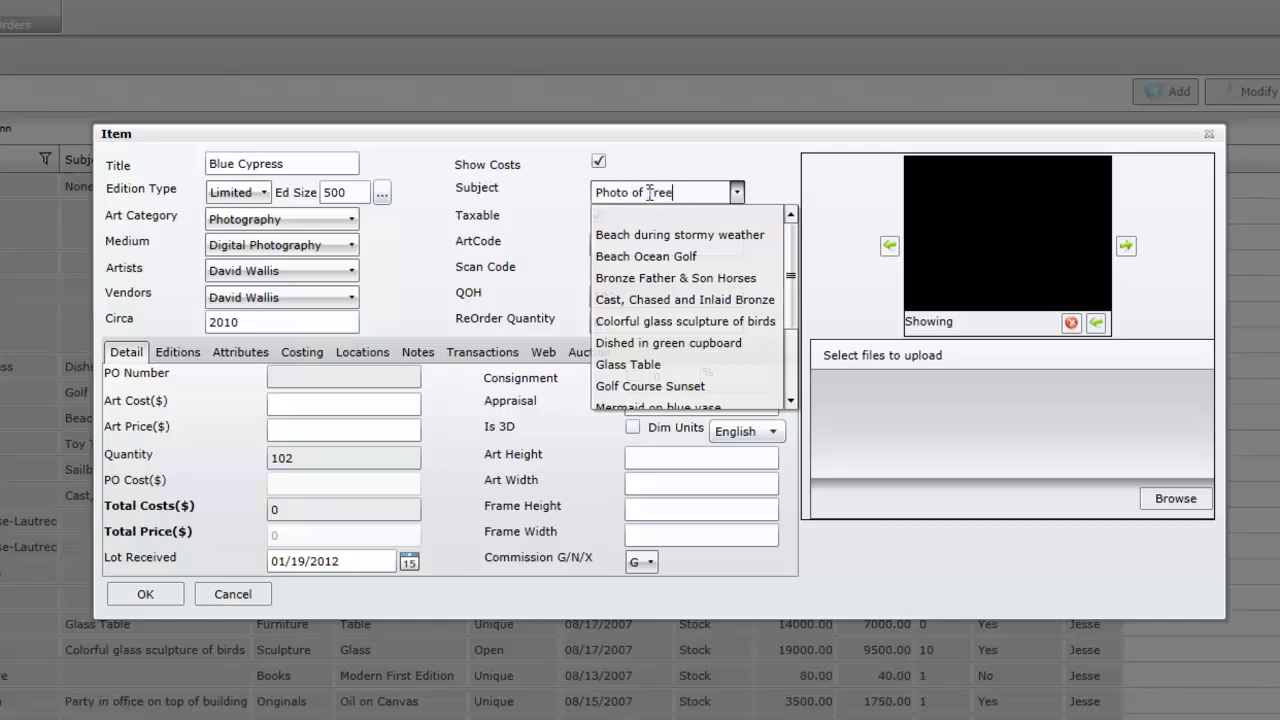
Step: Switch the item's Taxable setting off and back on
{"action": "key", "text": "Tab"}
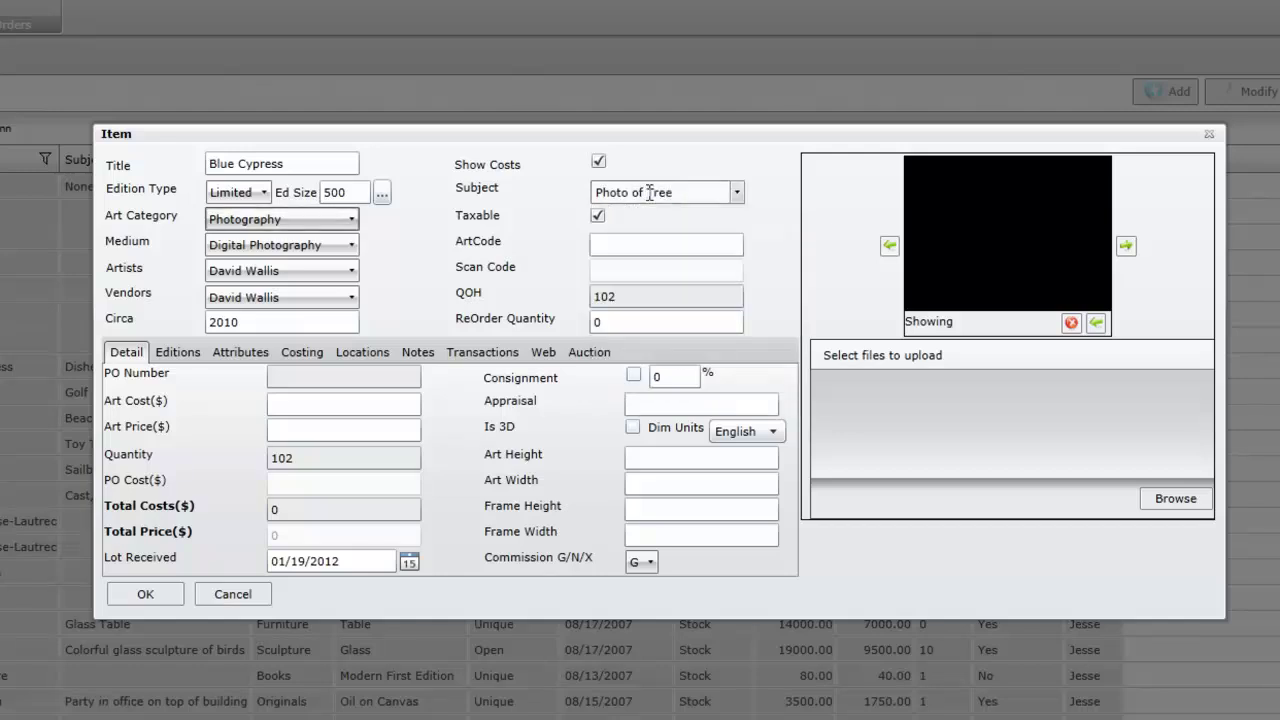
{"action": "left_click", "coordinate": [598, 217]}
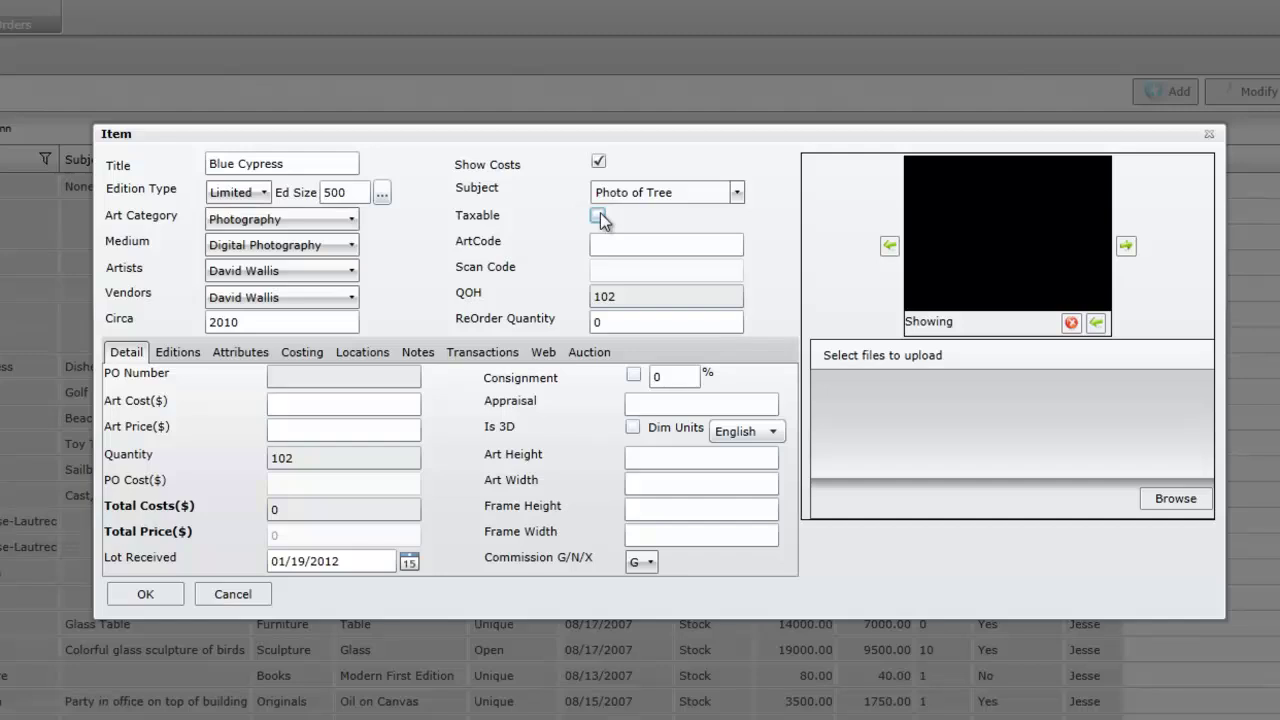
{"action": "left_click", "coordinate": [599, 215]}
Step: Examine the item's ArtCode, Scan Code, QOH and ReOrder Quantity fields
{"action": "left_click", "coordinate": [639, 240]}
{"action": "left_click", "coordinate": [639, 242]}
{"action": "left_click", "coordinate": [644, 264]}
{"action": "left_click", "coordinate": [648, 297]}
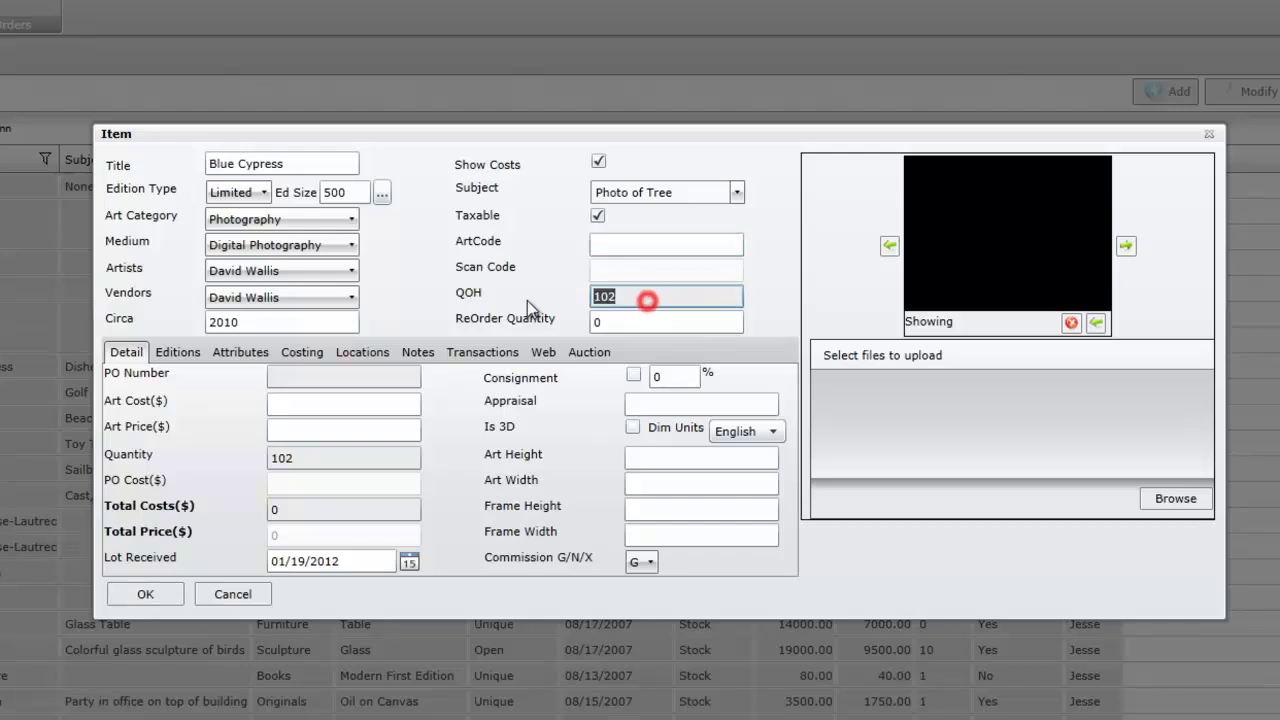
{"action": "left_click", "coordinate": [651, 320]}
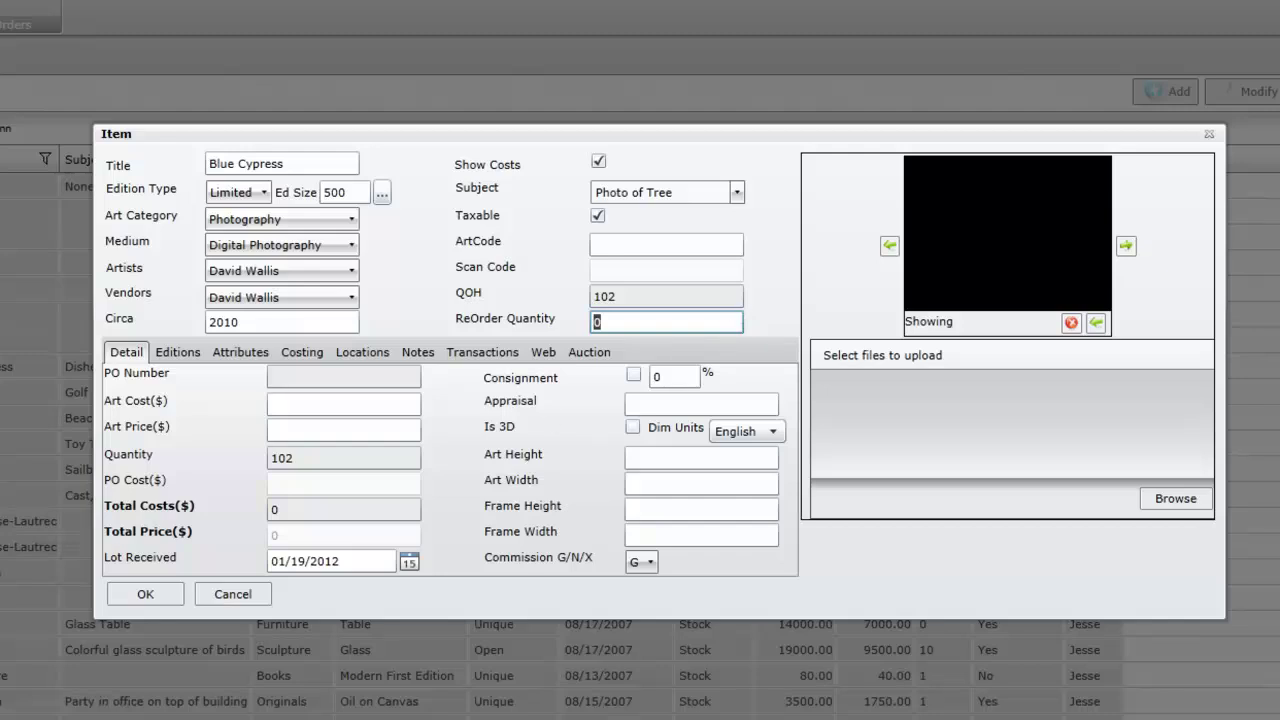
{"action": "left_click", "coordinate": [693, 321]}
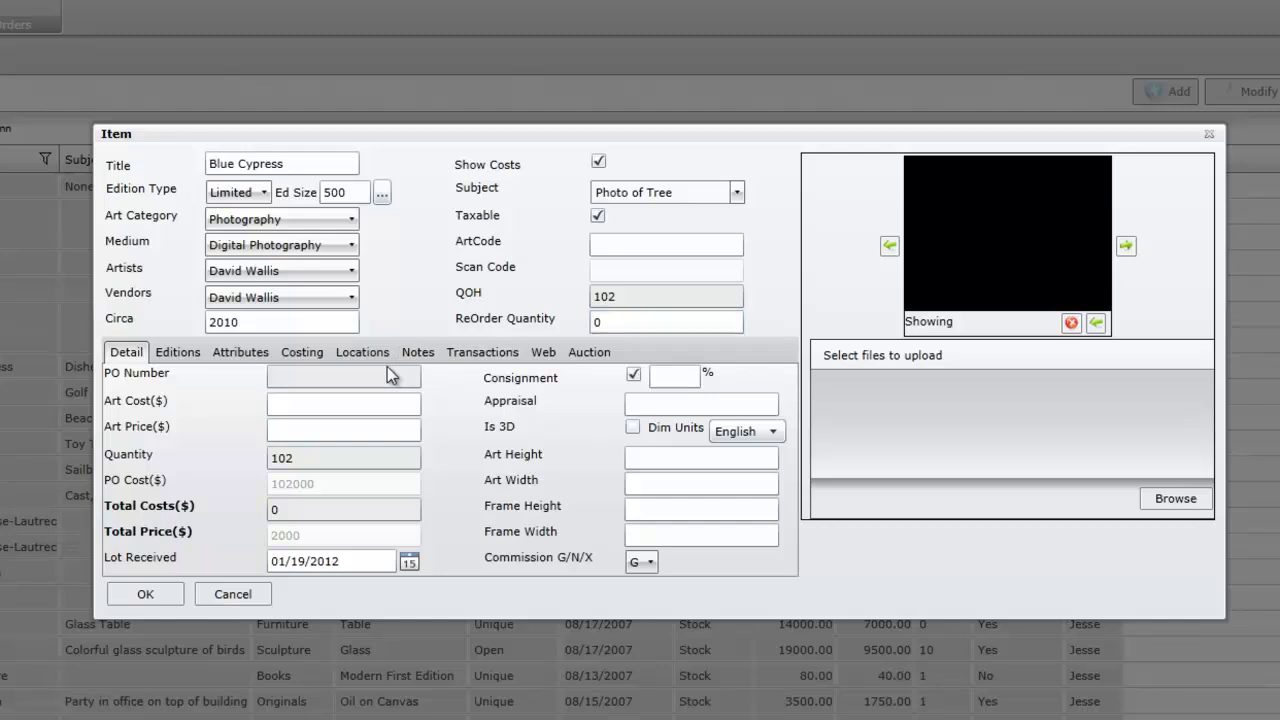
Step: Mark the item as consigned at 50% and set its art cost to 1000
{"action": "left_click", "coordinate": [300, 376]}
{"action": "key", "text": "Tab"}
{"action": "left_click", "coordinate": [314, 428]}
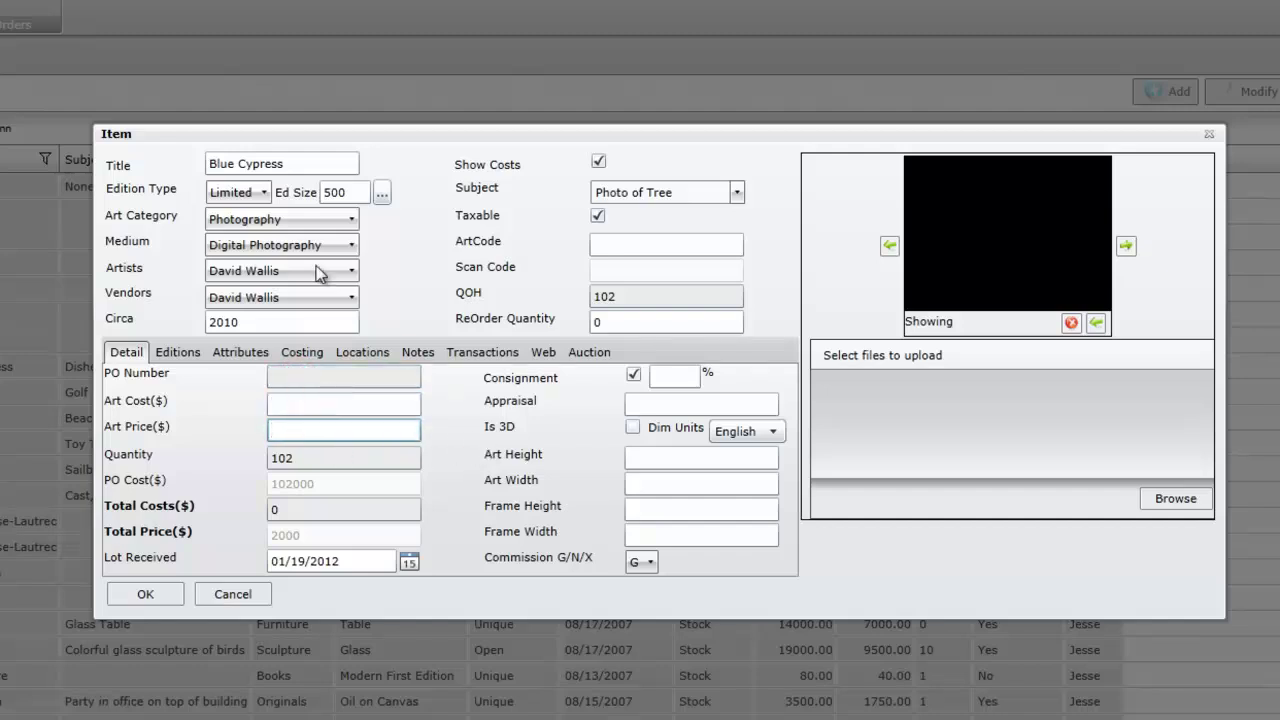
{"action": "left_click", "coordinate": [665, 376]}
{"action": "type", "text": "50"}
{"action": "left_click", "coordinate": [361, 406]}
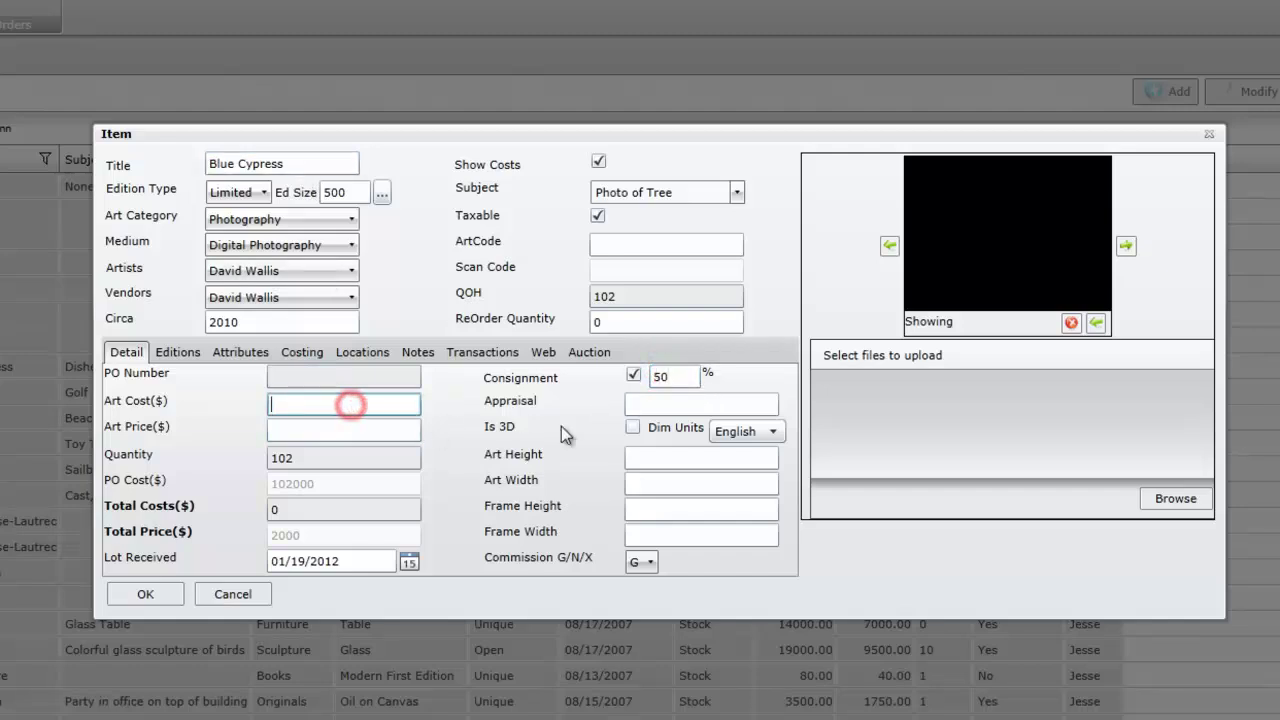
{"action": "type", "text": "1000"}
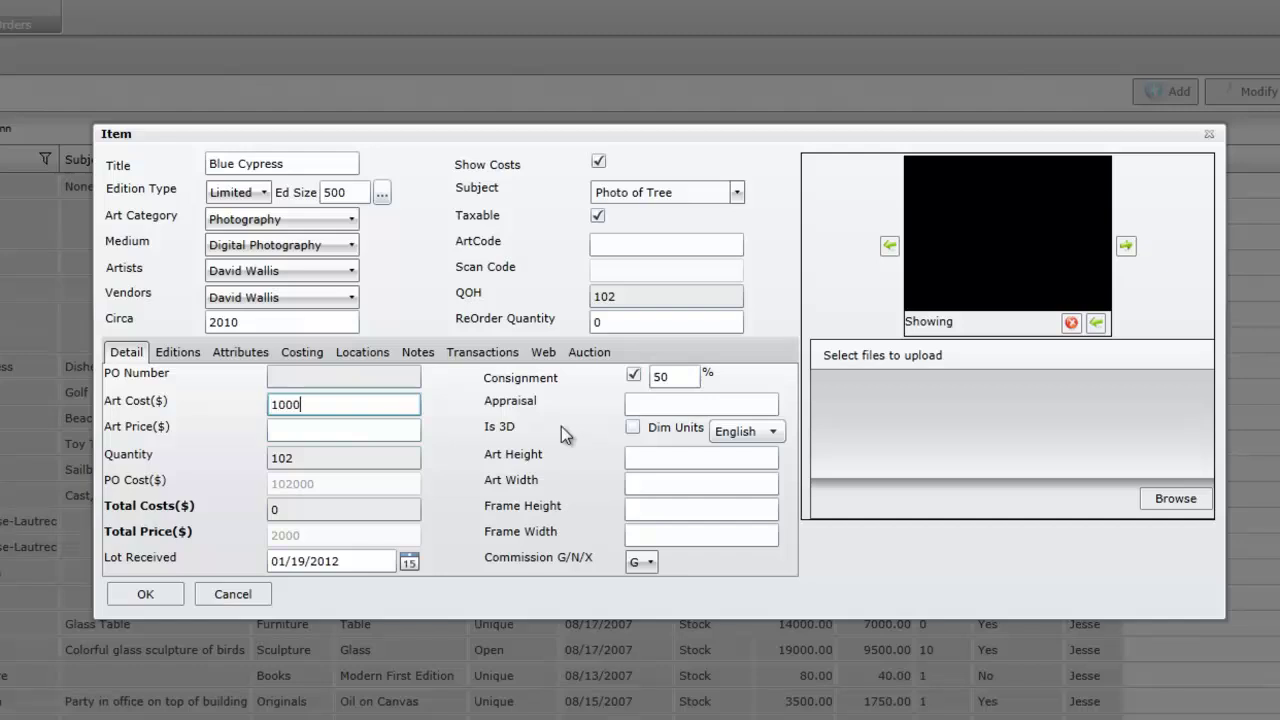
{"action": "key", "text": "Tab"}
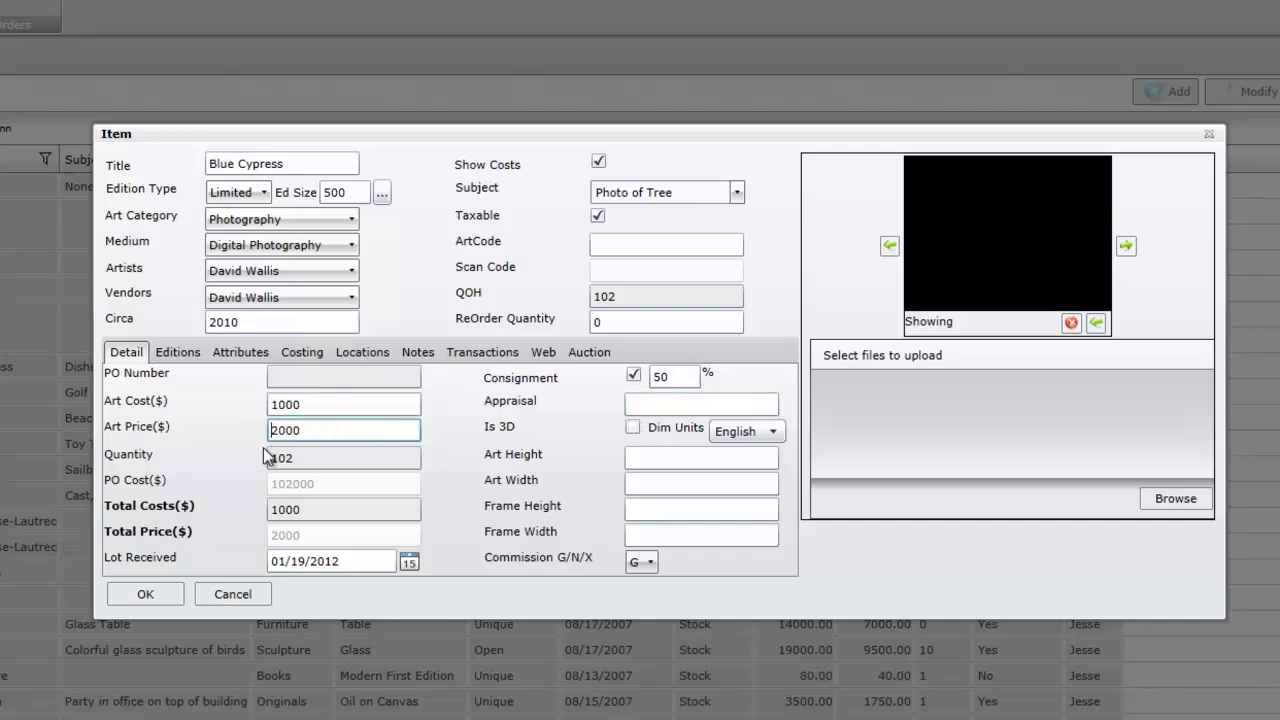
Step: Try a consignment rate of 40% and accept the art cost update
{"action": "double_click", "coordinate": [656, 377]}
{"action": "type", "text": "40"}
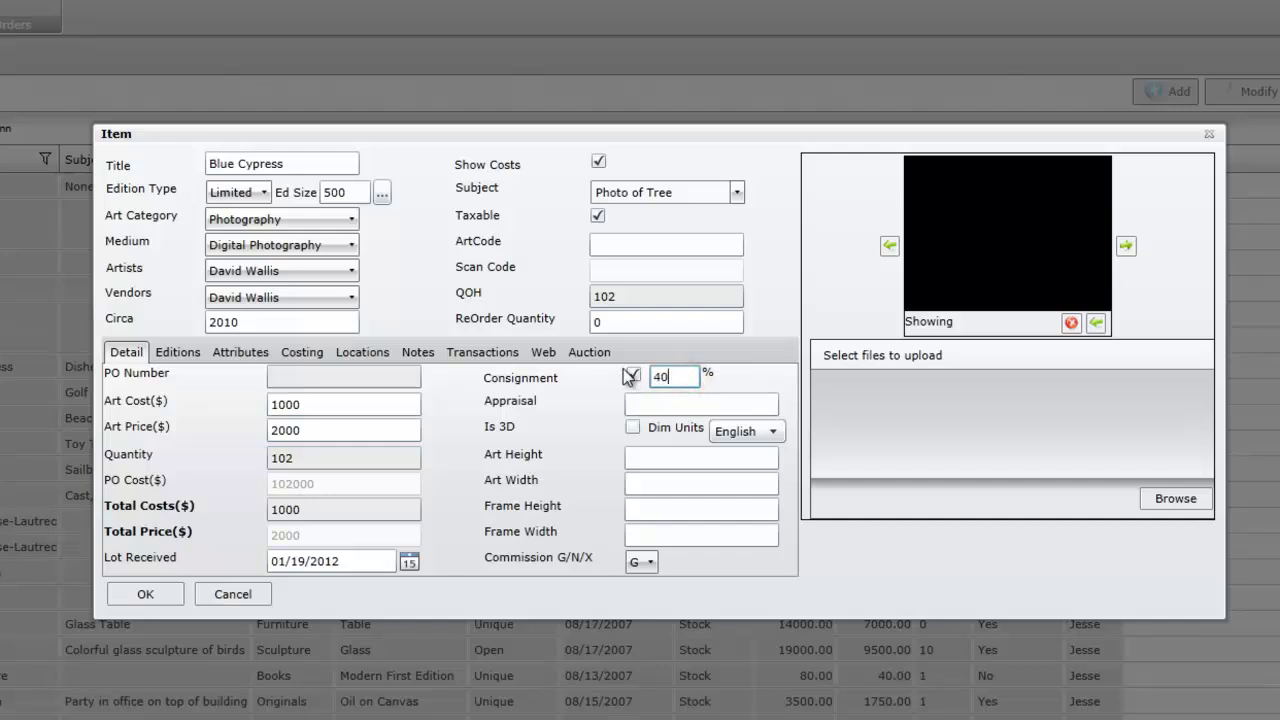
{"action": "key", "text": "Tab"}
{"action": "left_click", "coordinate": [648, 397]}
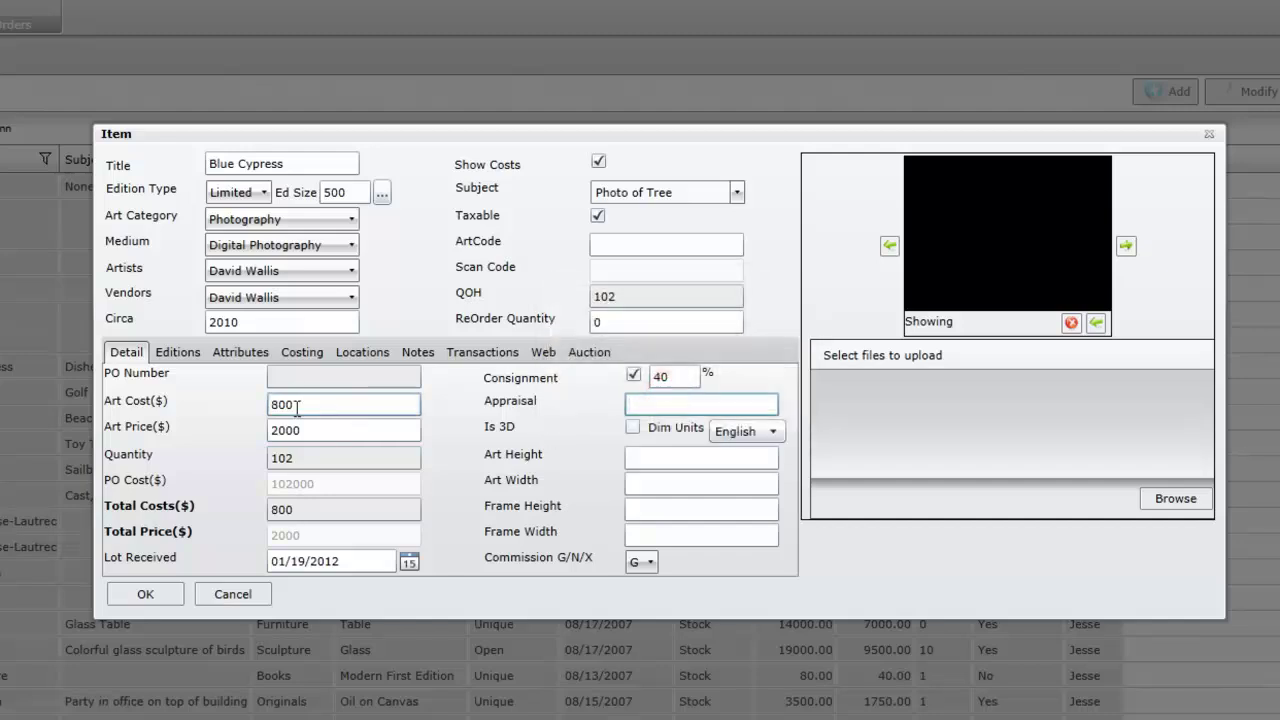
Step: Set the consignment rate back to 50% and accept the art cost update
{"action": "double_click", "coordinate": [656, 377]}
{"action": "type", "text": "50"}
{"action": "key", "text": "Tab"}
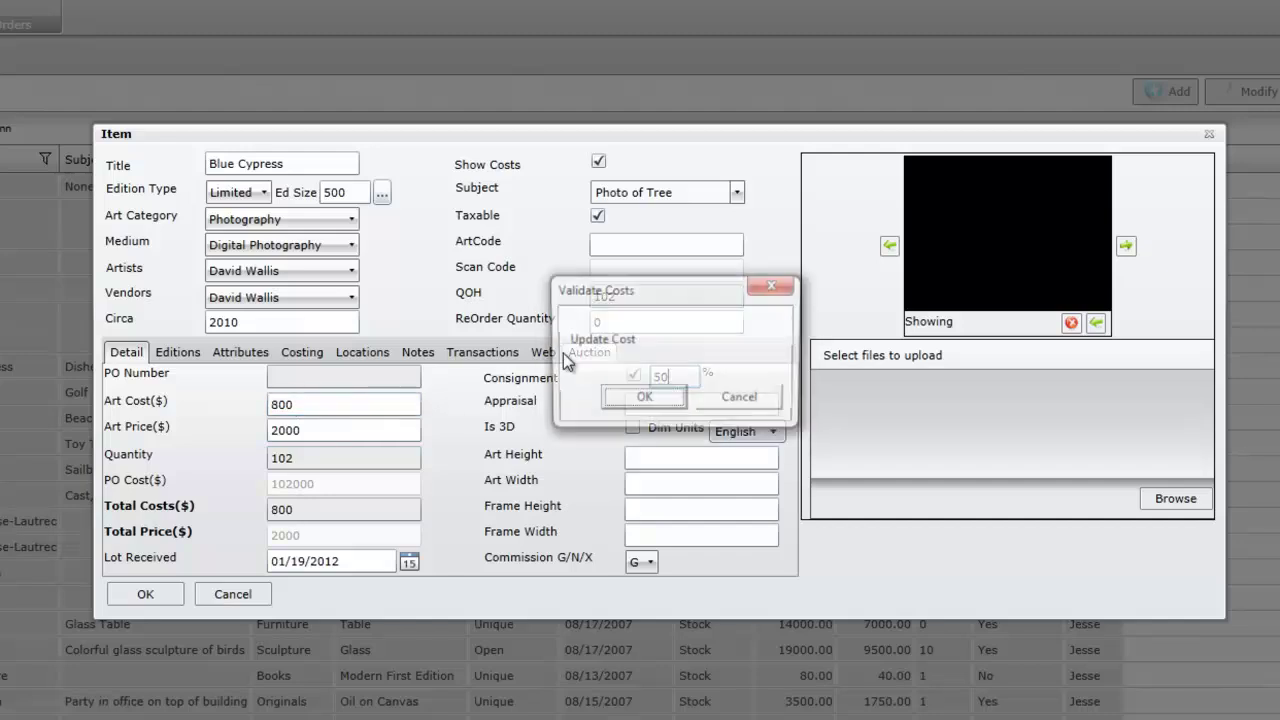
{"action": "left_click", "coordinate": [625, 396]}
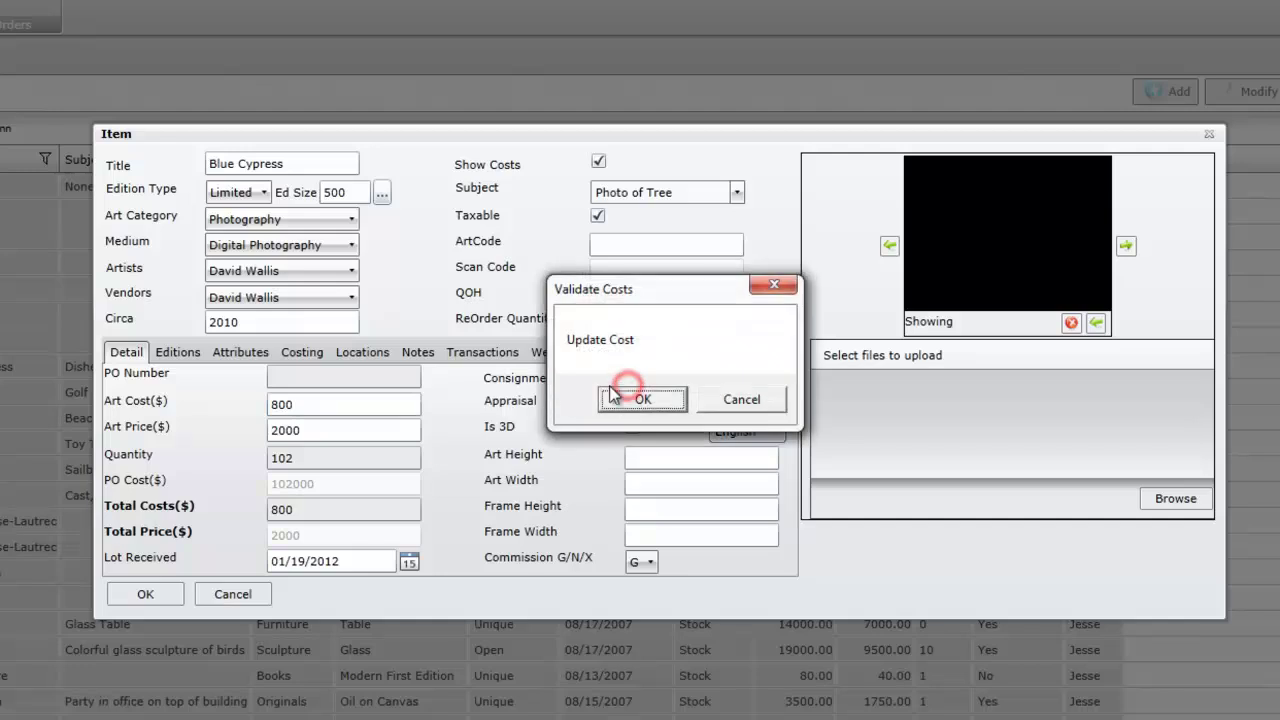
Step: Examine the item's art cost, art price, quantity, PO cost, total costs and total price fields
{"action": "double_click", "coordinate": [343, 427]}
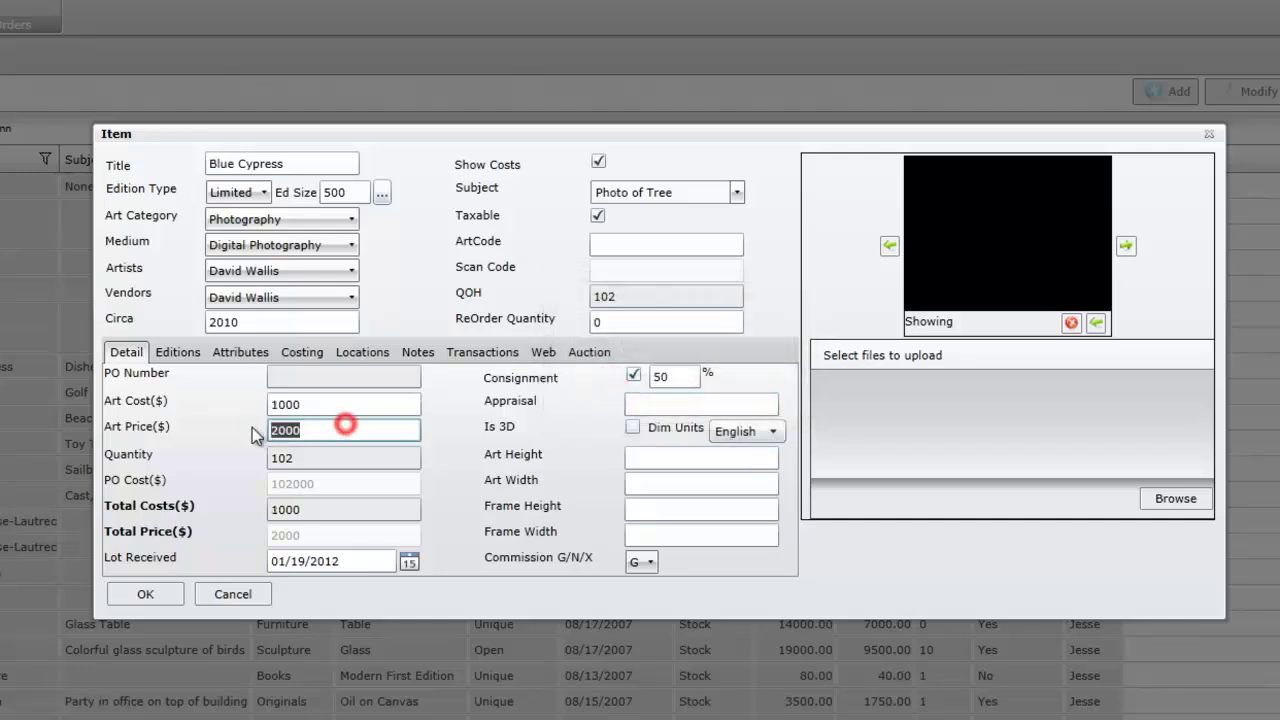
{"action": "double_click", "coordinate": [328, 405]}
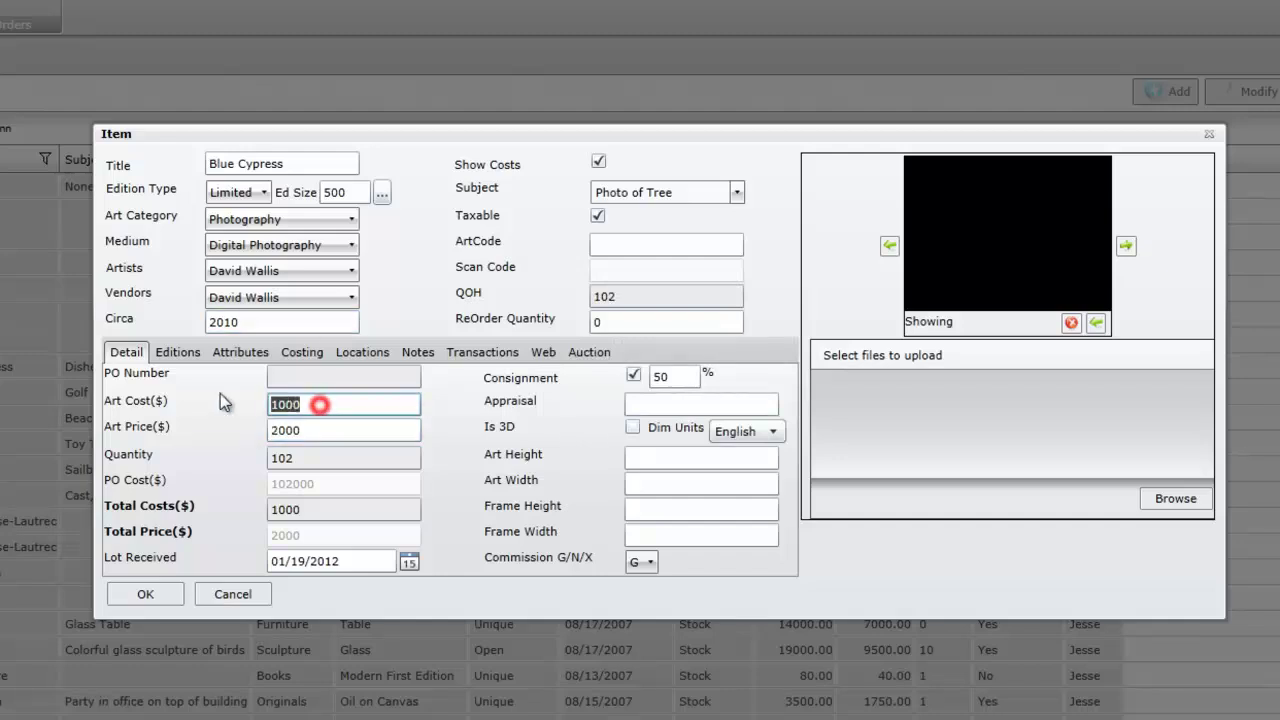
{"action": "left_click", "coordinate": [332, 457]}
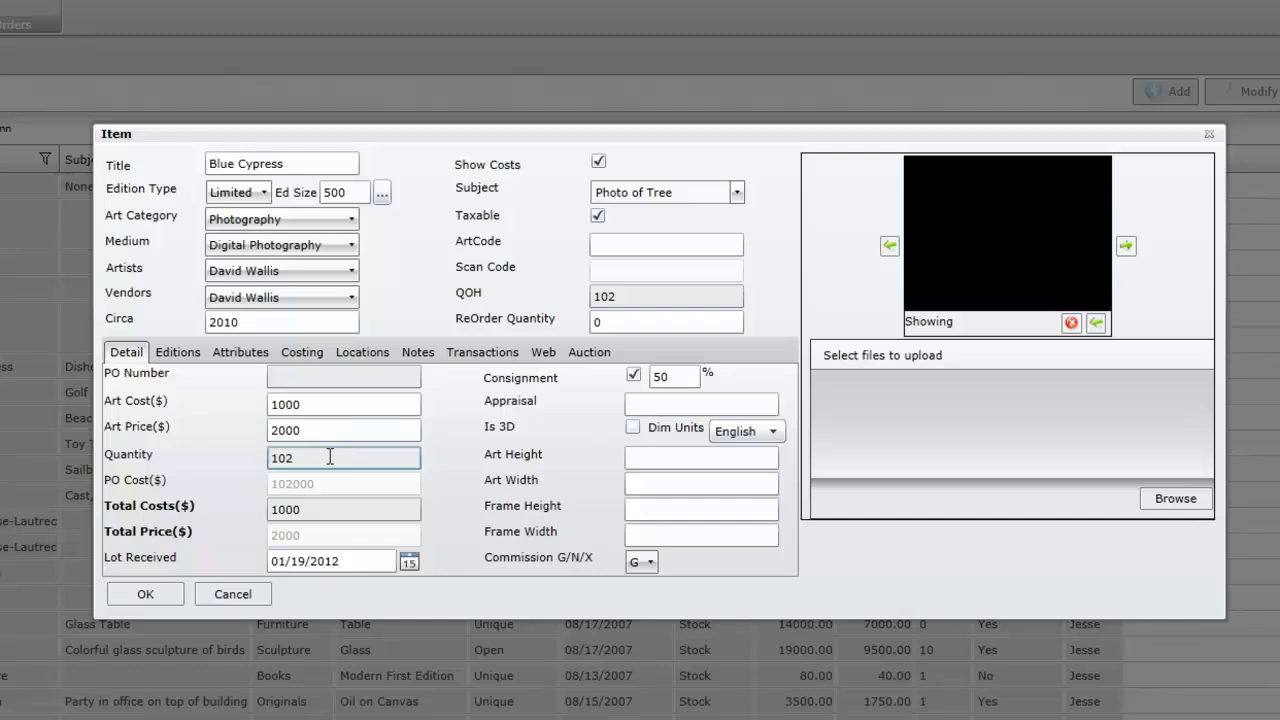
{"action": "left_click", "coordinate": [325, 484]}
{"action": "left_click", "coordinate": [314, 405]}
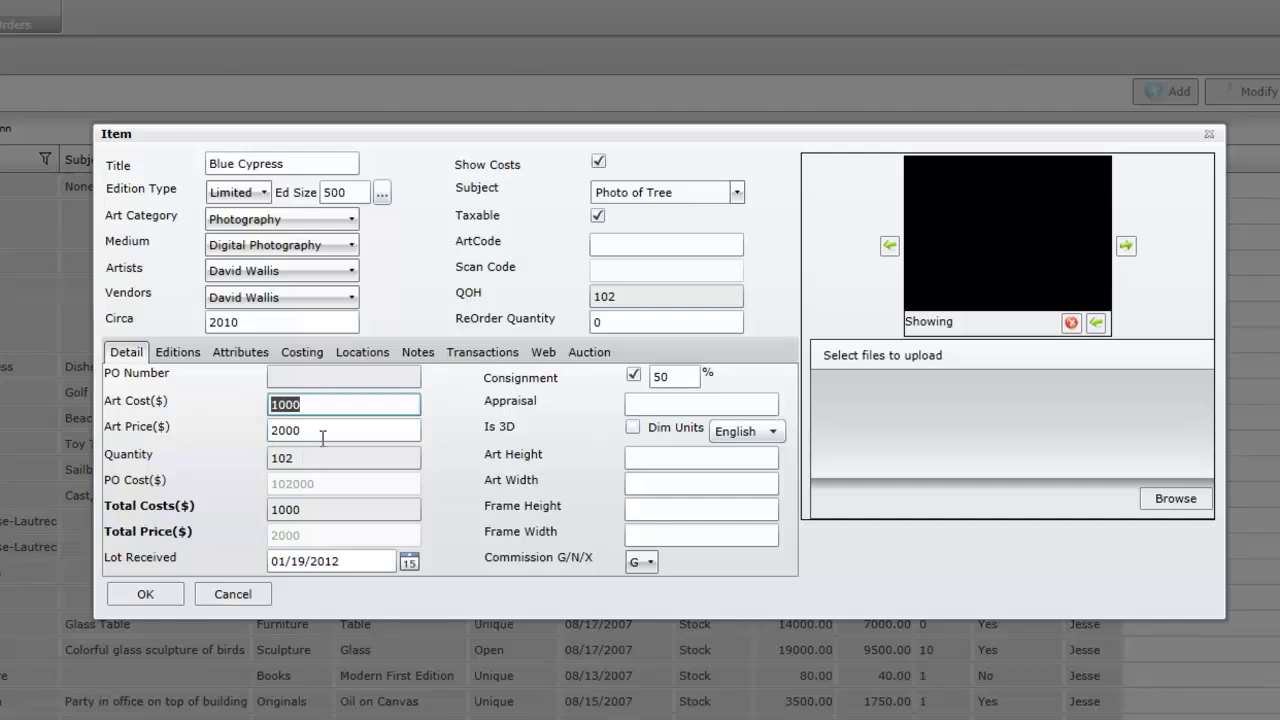
{"action": "double_click", "coordinate": [319, 405]}
{"action": "left_click", "coordinate": [321, 485]}
{"action": "left_click", "coordinate": [322, 512]}
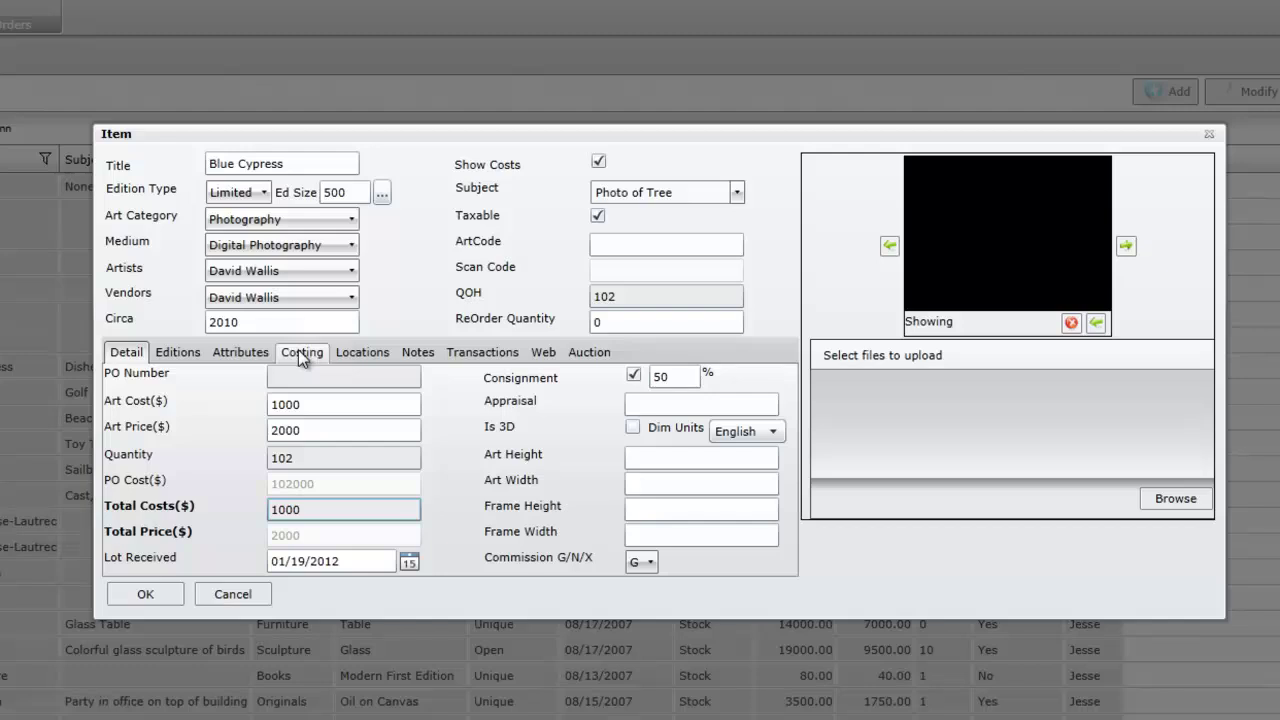
{"action": "double_click", "coordinate": [326, 510]}
{"action": "left_click", "coordinate": [318, 538]}
{"action": "triple_click", "coordinate": [318, 165]}
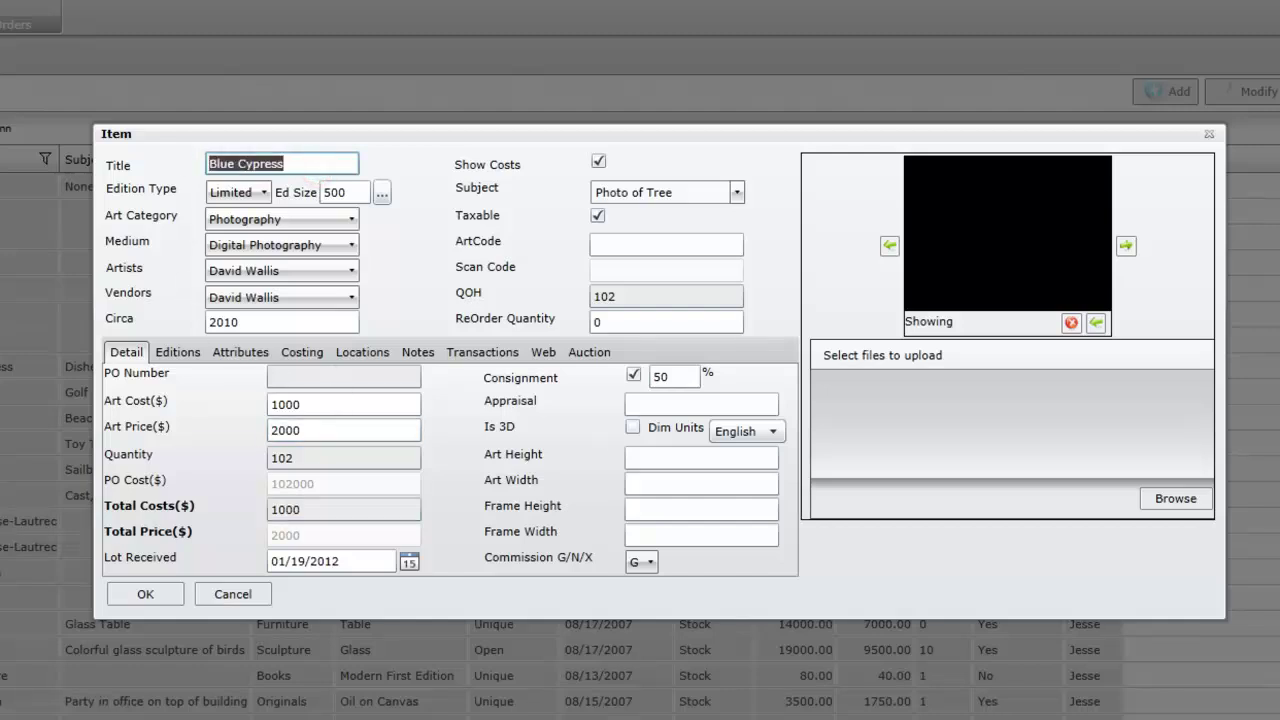
Step: Inspect the Lot Received date and its calendar, closing the calendar without picking another date
{"action": "left_click", "coordinate": [374, 563]}
{"action": "left_click", "coordinate": [372, 562]}
{"action": "left_click", "coordinate": [338, 563]}
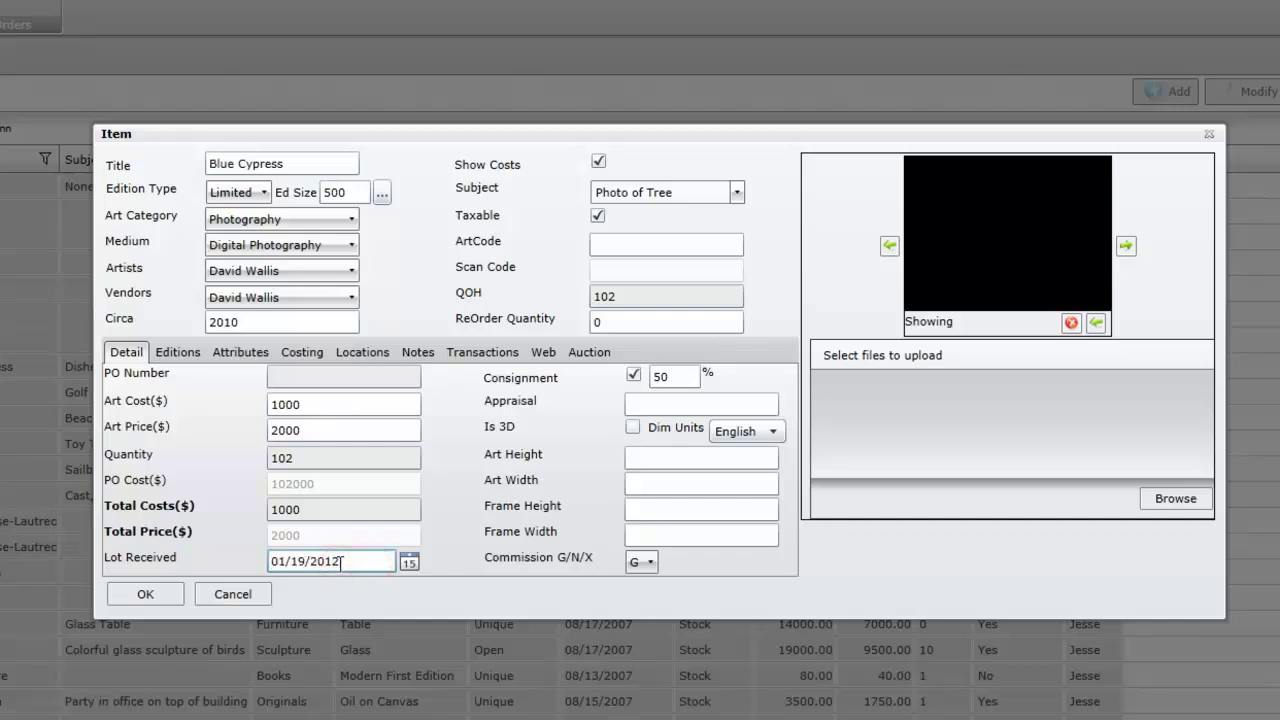
{"action": "left_click", "coordinate": [409, 562]}
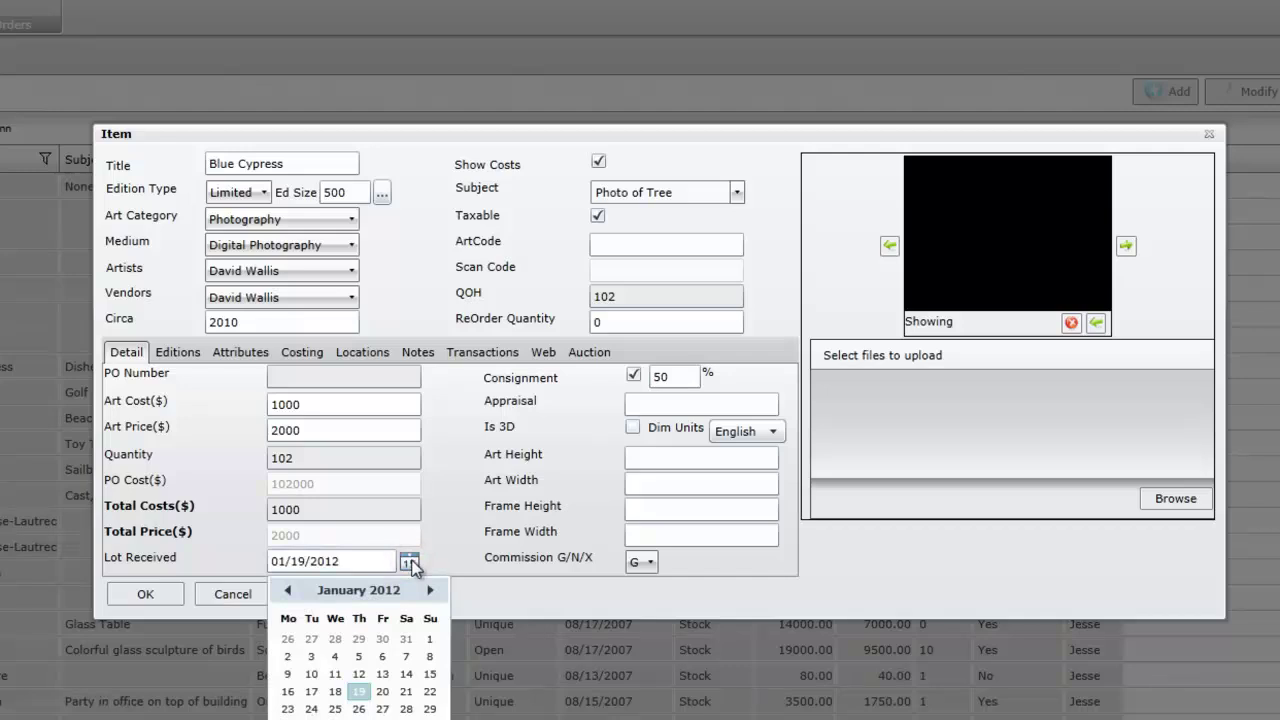
{"action": "left_click", "coordinate": [409, 562]}
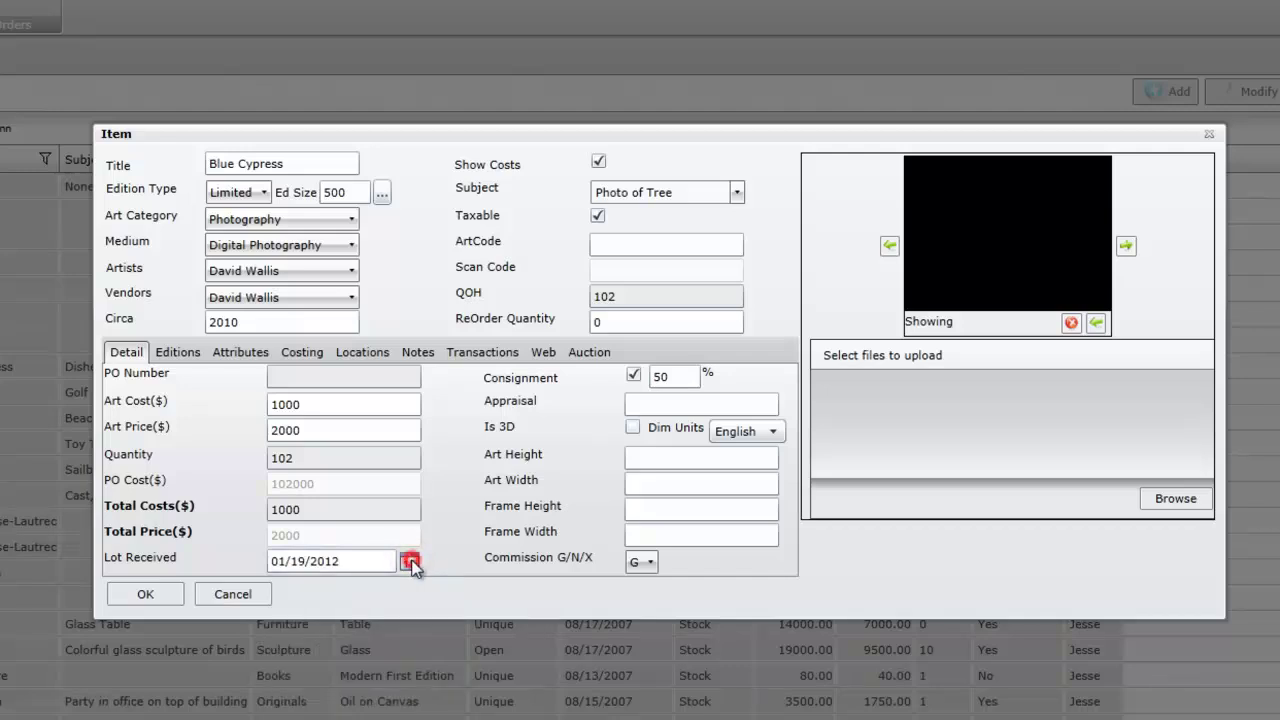
Step: Look at the Appraisal field, and switch Is 3D on and off to compare the dimension fields
{"action": "left_click", "coordinate": [634, 403]}
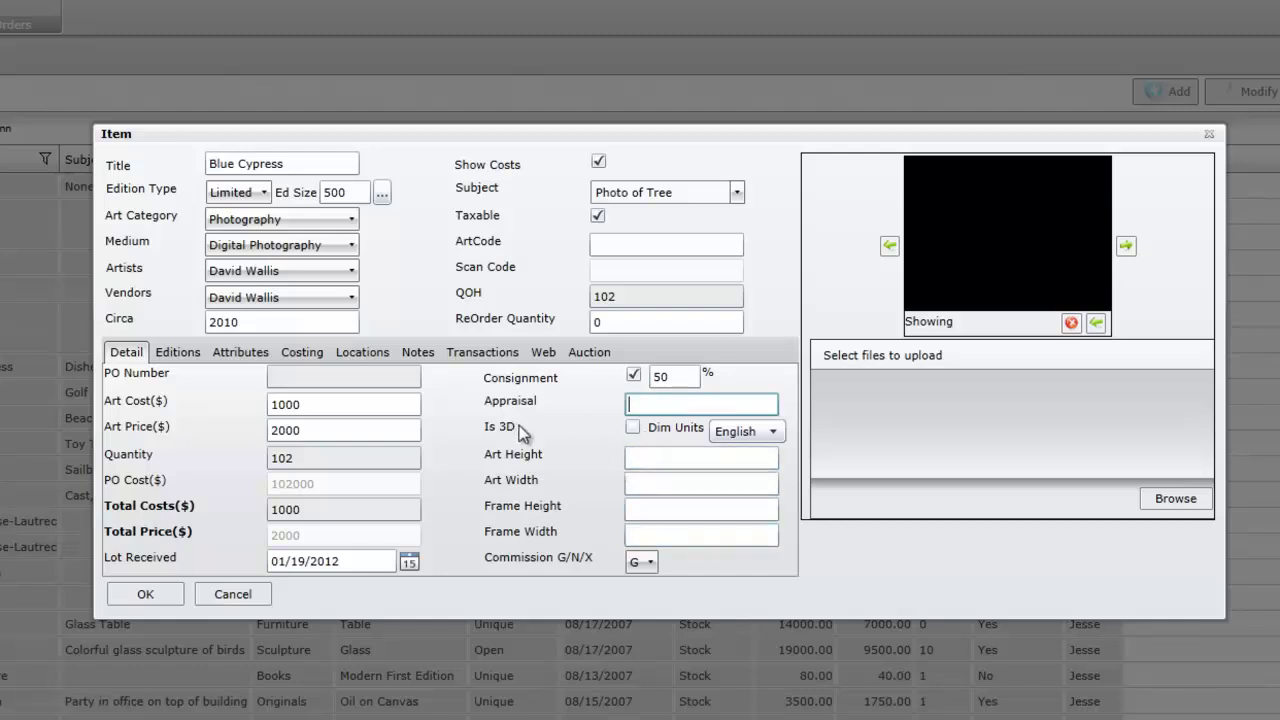
{"action": "left_click", "coordinate": [631, 427]}
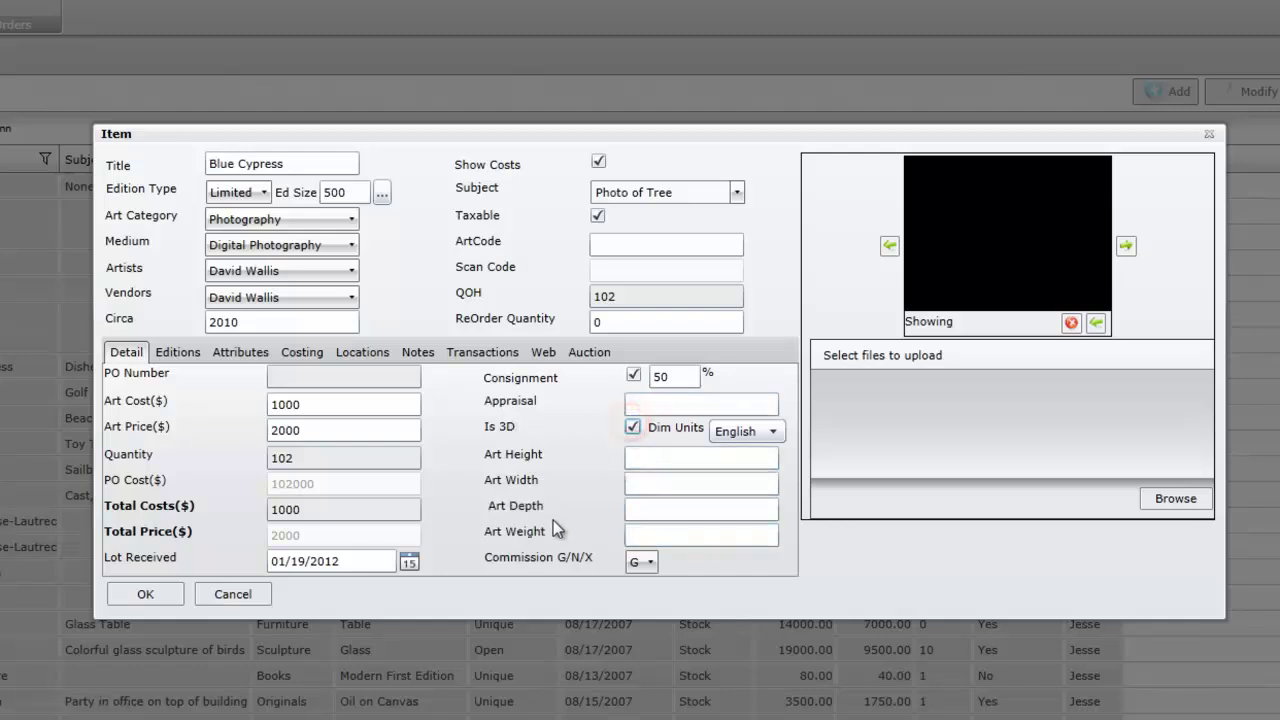
{"action": "left_click", "coordinate": [632, 427]}
Step: Enter art height 25, art width 30, frame height 35 and frame width 40 for the item
{"action": "left_click", "coordinate": [642, 460]}
{"action": "type", "text": "25"}
{"action": "key", "text": "Tab"}
{"action": "type", "text": "30"}
{"action": "key", "text": "Tab"}
{"action": "type", "text": "35"}
{"action": "key", "text": "Tab"}
{"action": "type", "text": "40"}
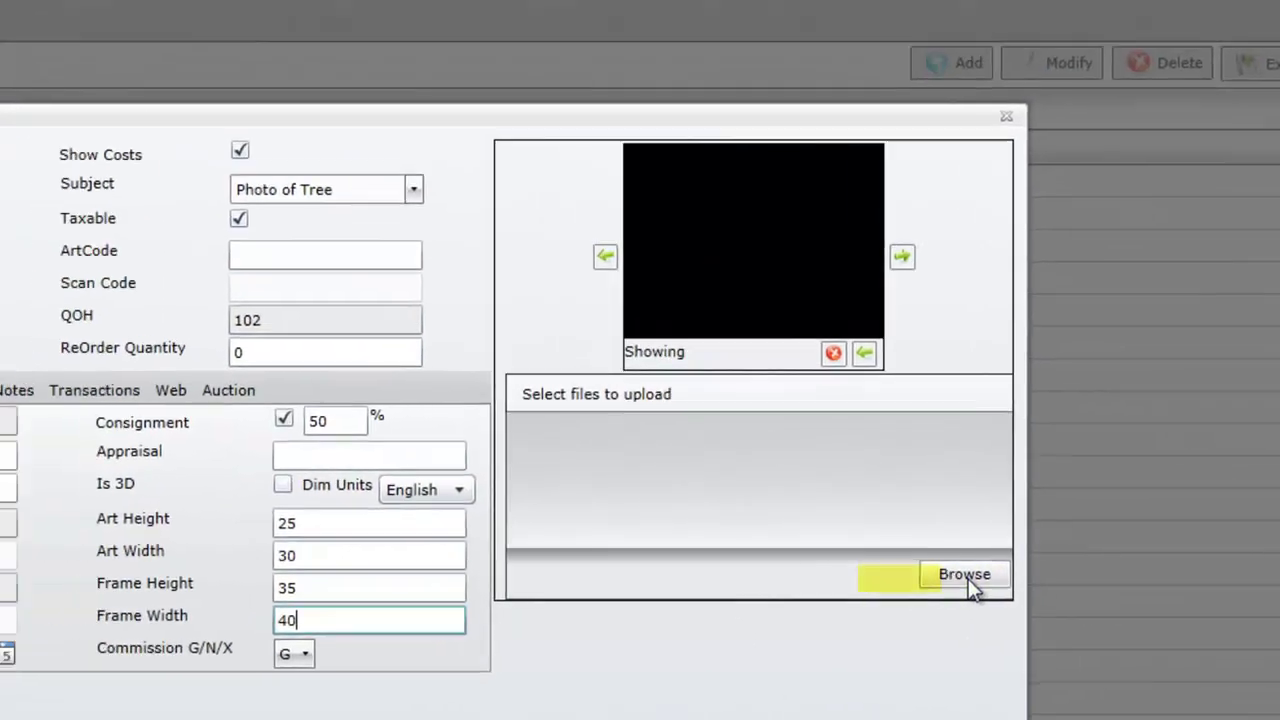
Step: Upload BlueCypress030.JPG from the Pictures folder inside Arete on the C: drive as the item's image
{"action": "left_click", "coordinate": [1063, 556]}
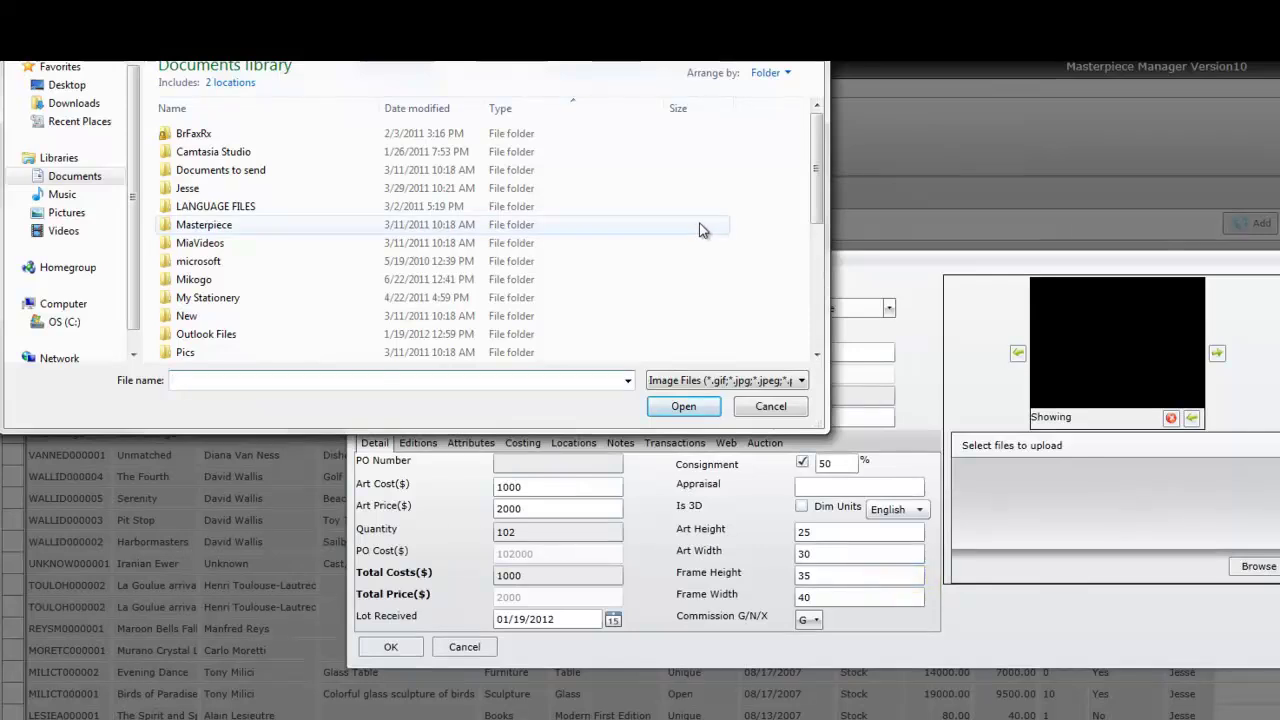
{"action": "left_click", "coordinate": [66, 322]}
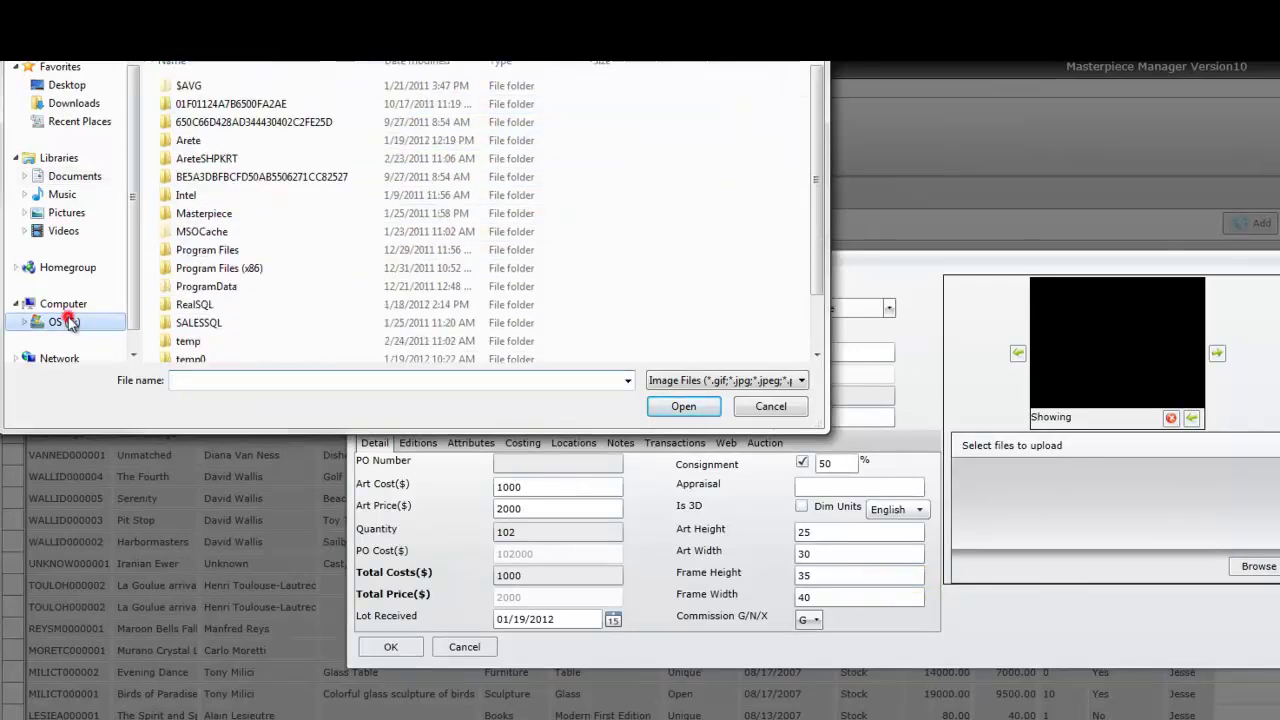
{"action": "double_click", "coordinate": [230, 140]}
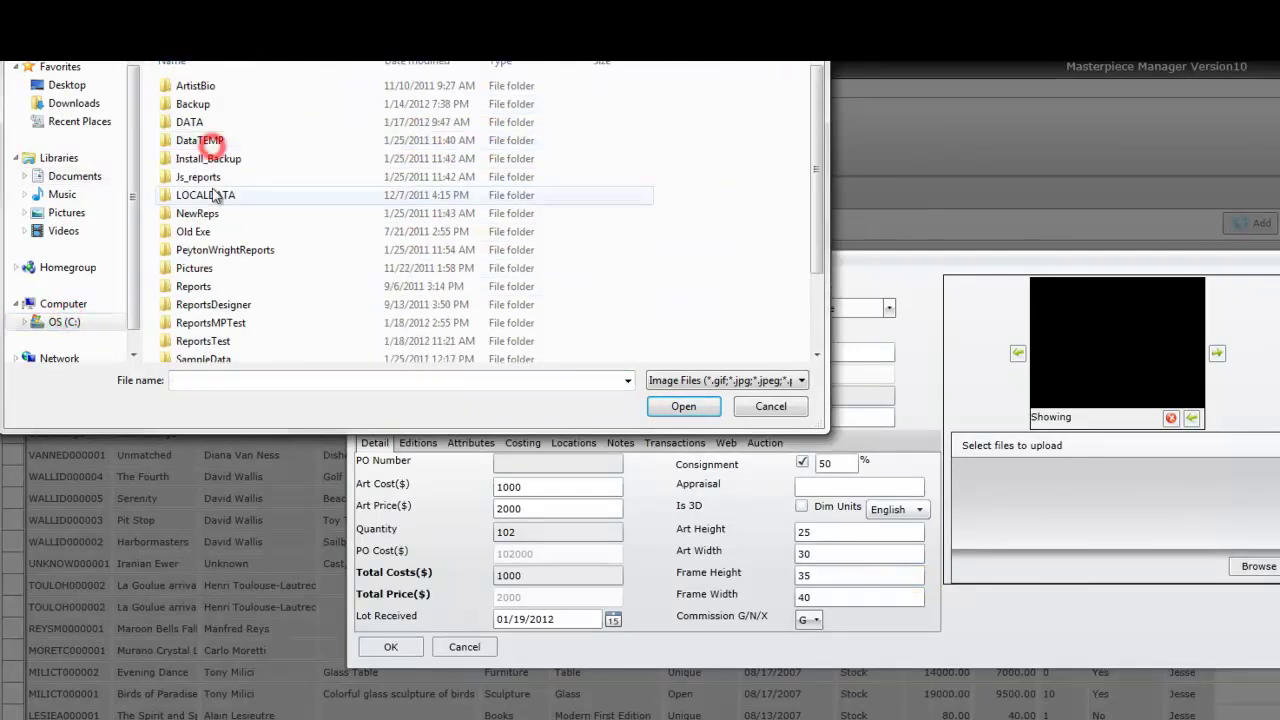
{"action": "double_click", "coordinate": [330, 268]}
{"action": "left_click", "coordinate": [372, 286]}
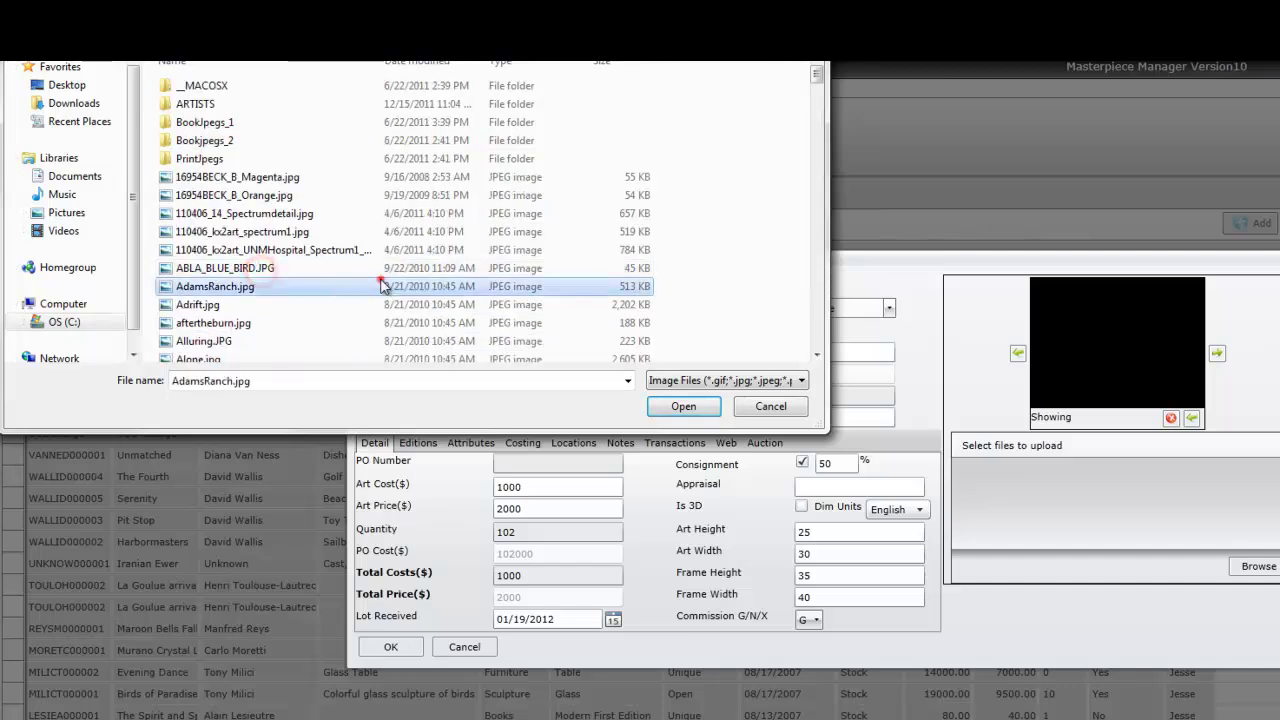
{"action": "type", "text": "blue"}
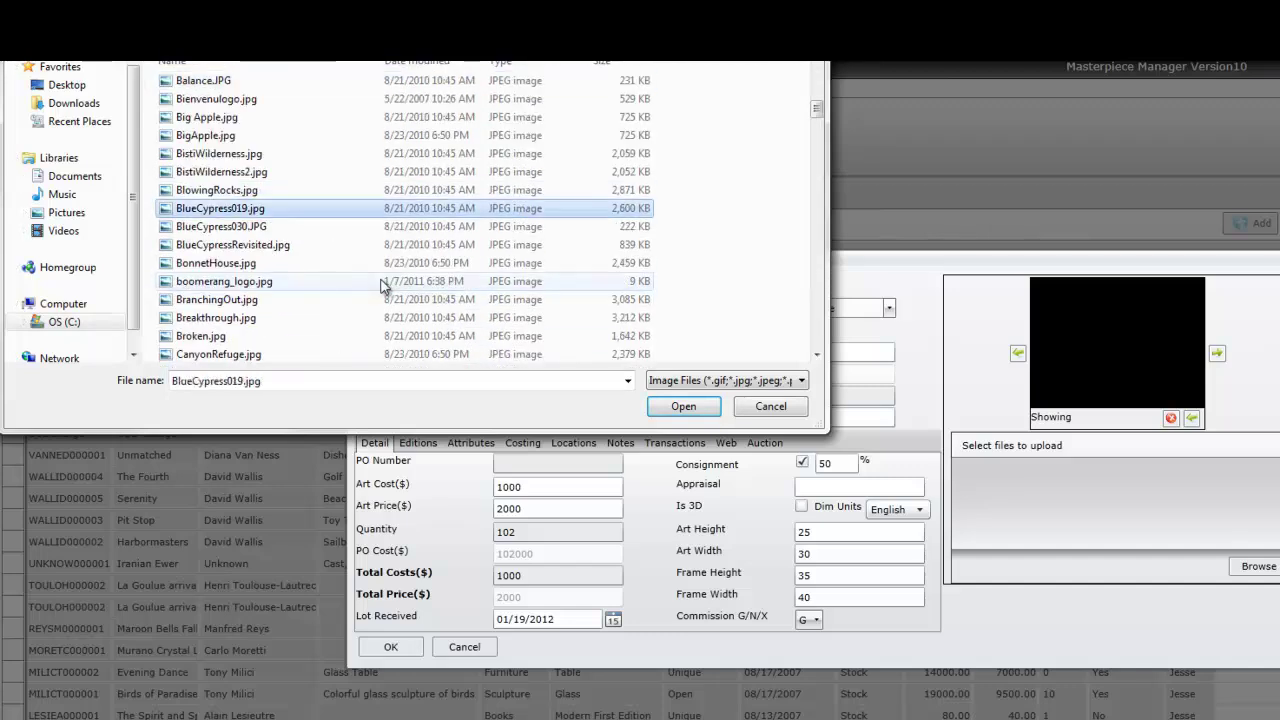
{"action": "double_click", "coordinate": [330, 226]}
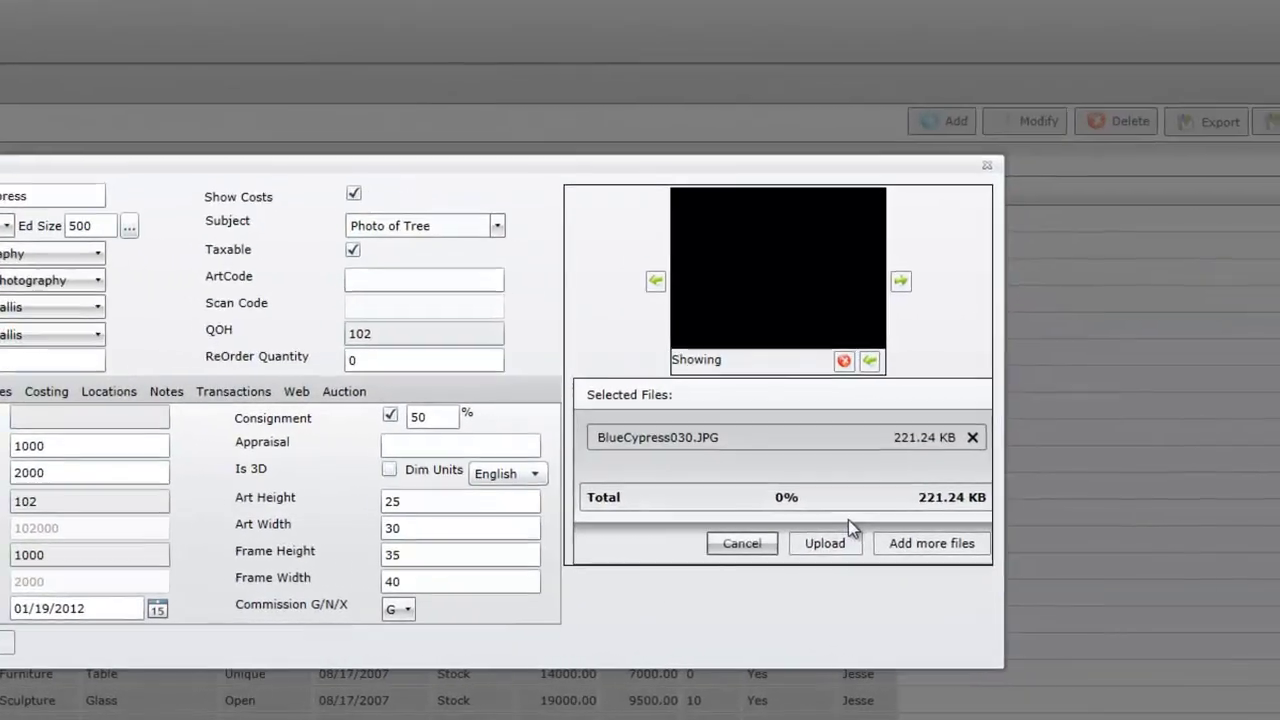
{"action": "left_click", "coordinate": [828, 543]}
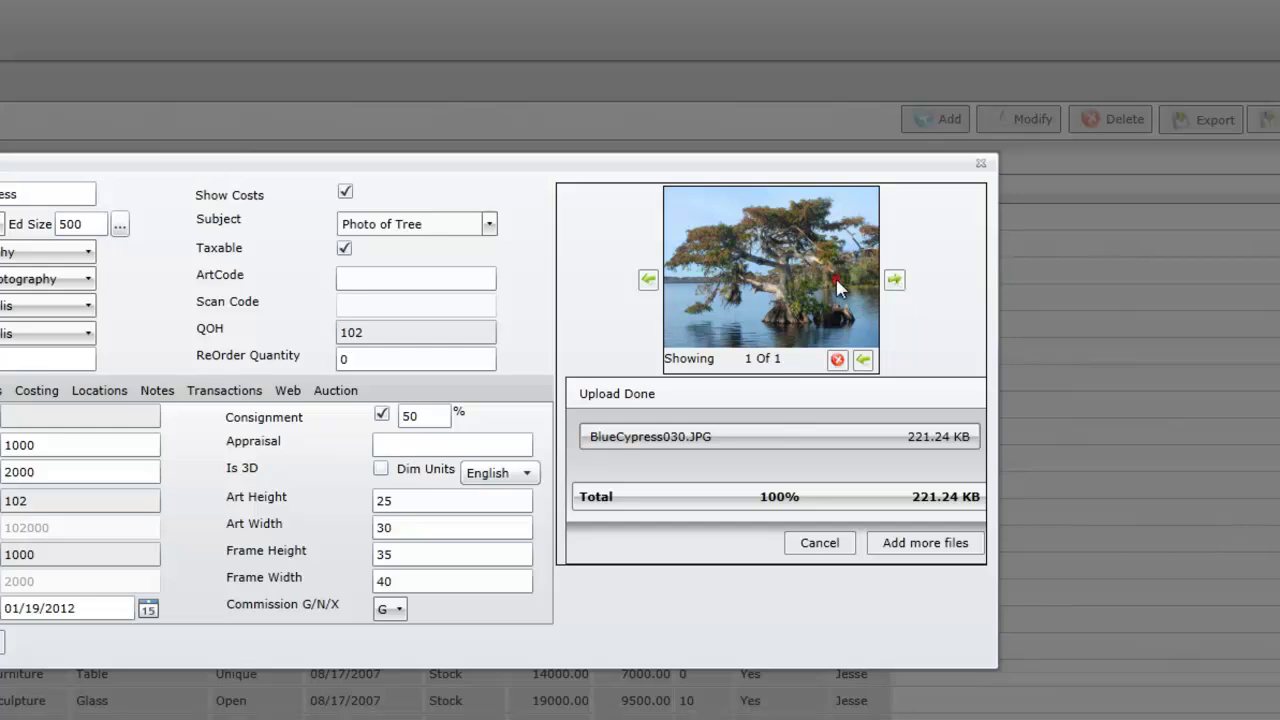
Step: View the uploaded tree image enlarged, close the viewer, and save the Blue Cypress item
{"action": "left_click", "coordinate": [862, 362]}
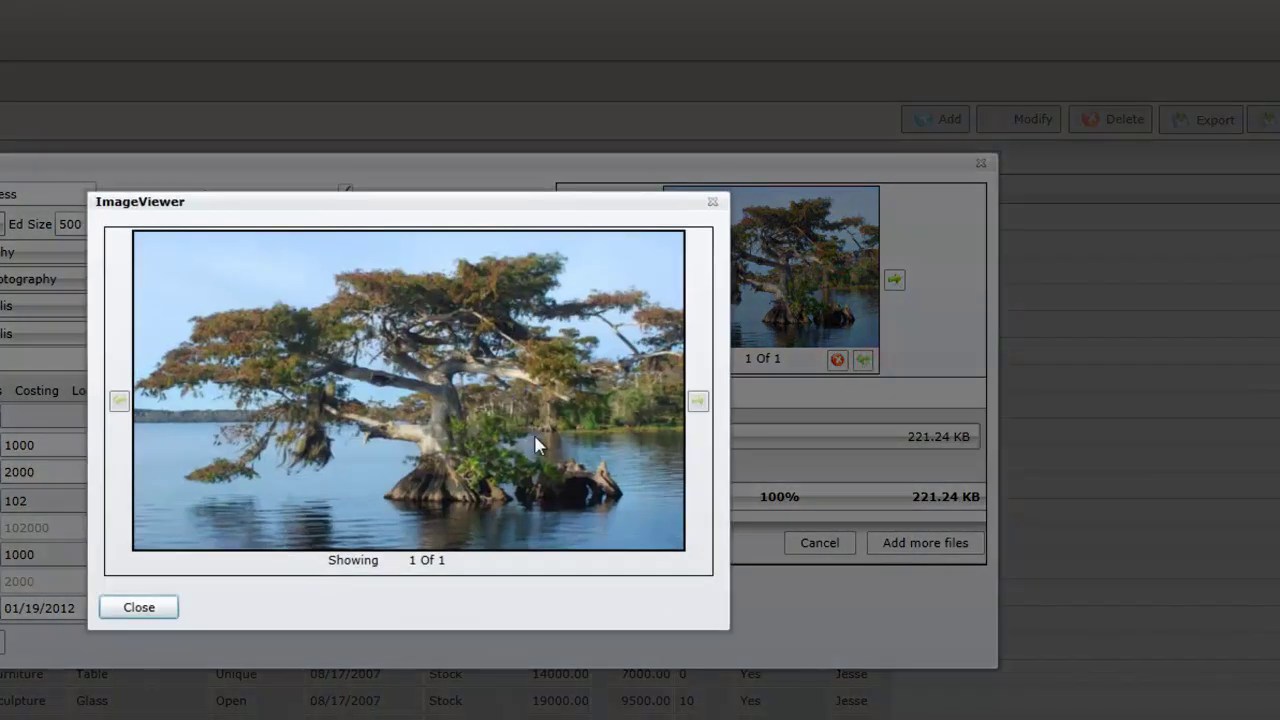
{"action": "left_click", "coordinate": [156, 612]}
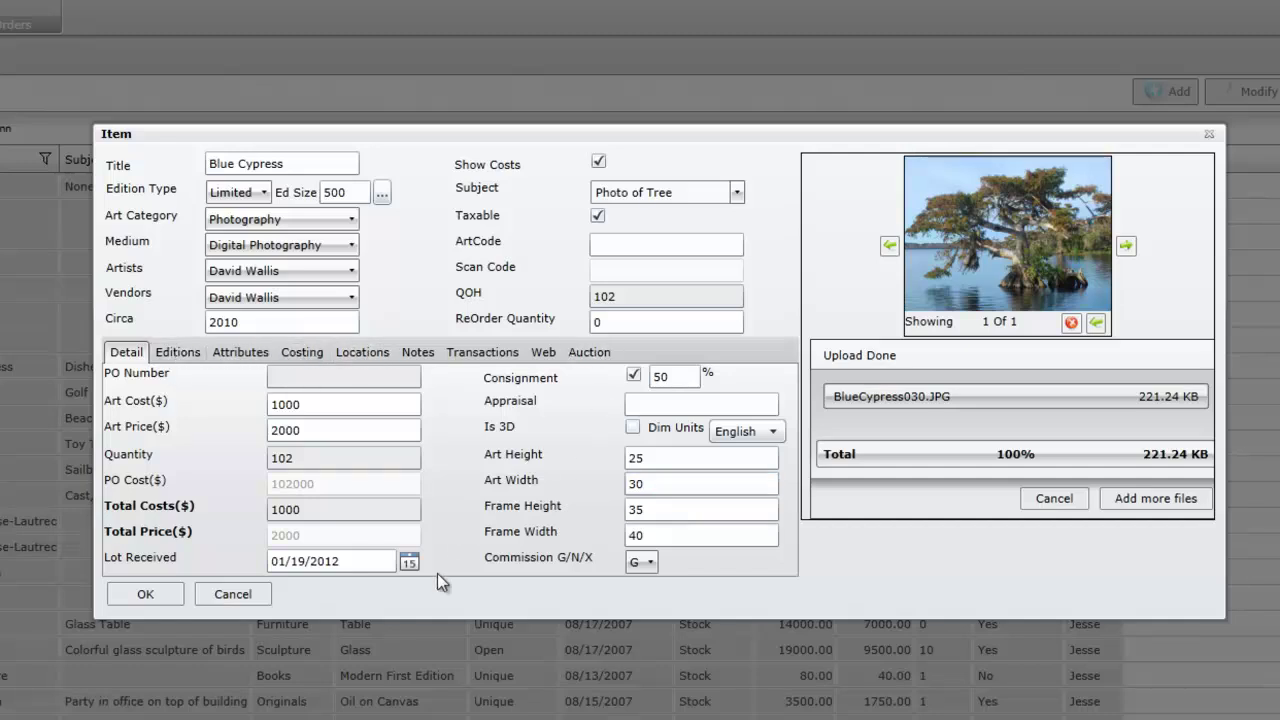
{"action": "left_click", "coordinate": [143, 594]}
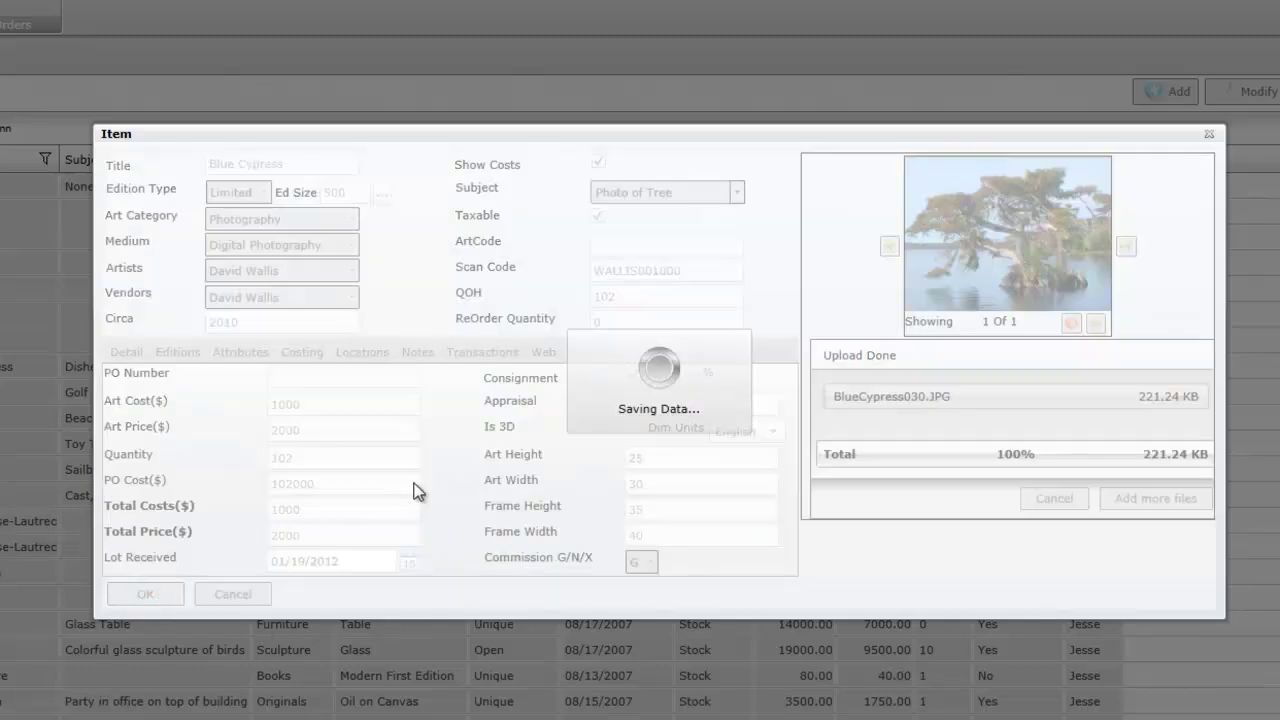